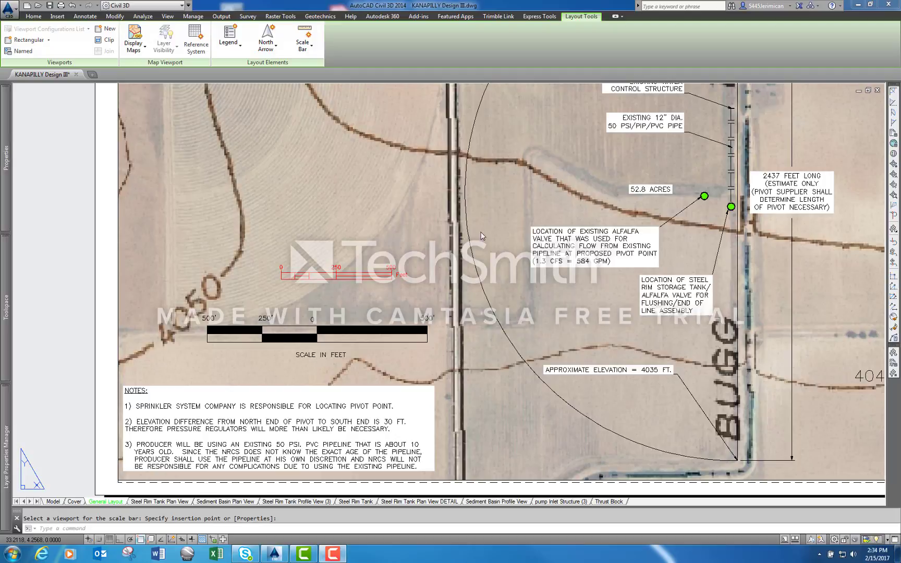
Examine the existing red and black scale bars on the General Layout sheet.
{"action": "scroll", "coordinate": [89, 302], "scroll_direction": "down", "scroll_amount": 4}
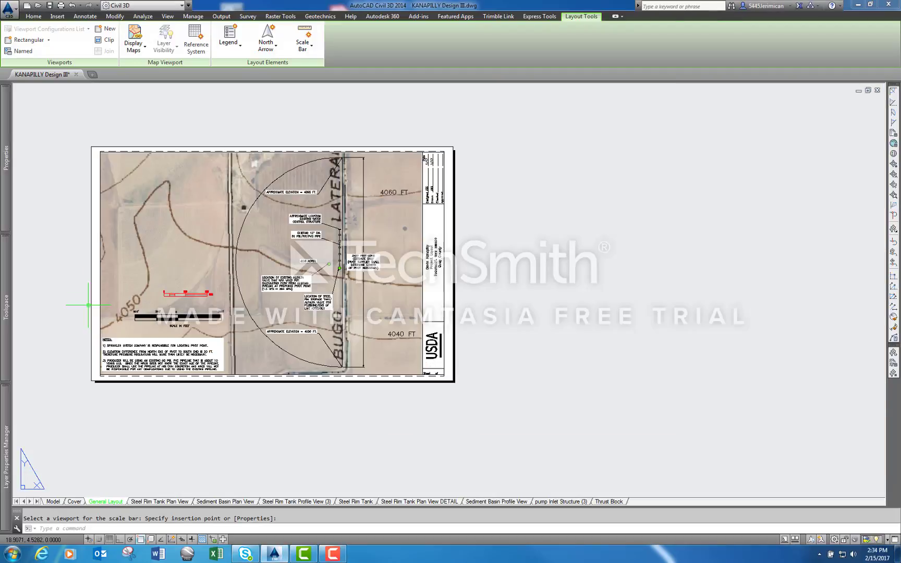
{"action": "middle_click_drag", "start_coordinate": [152, 267], "coordinate": [324, 294]}
{"action": "scroll", "coordinate": [324, 294], "scroll_direction": "up", "scroll_amount": 3}
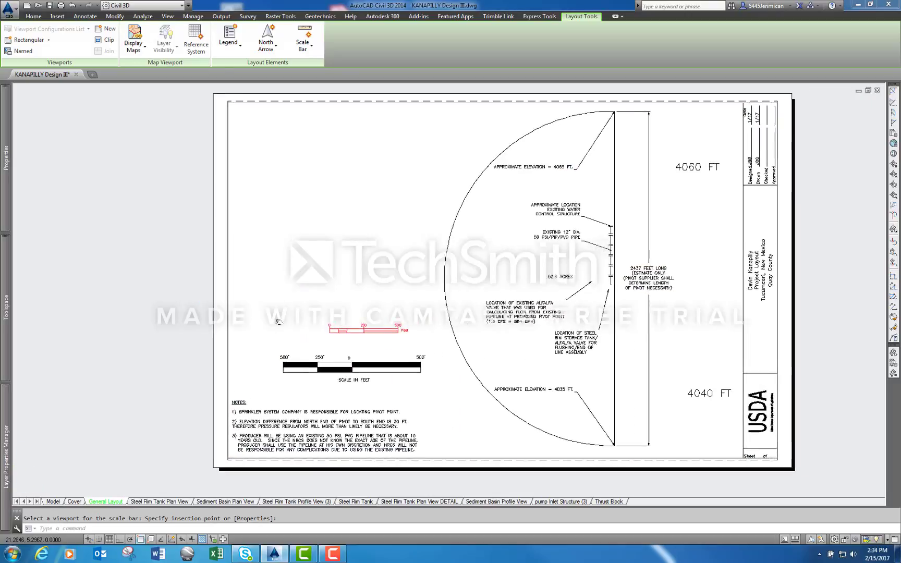
{"action": "middle_click_drag", "start_coordinate": [291, 321], "coordinate": [263, 323]}
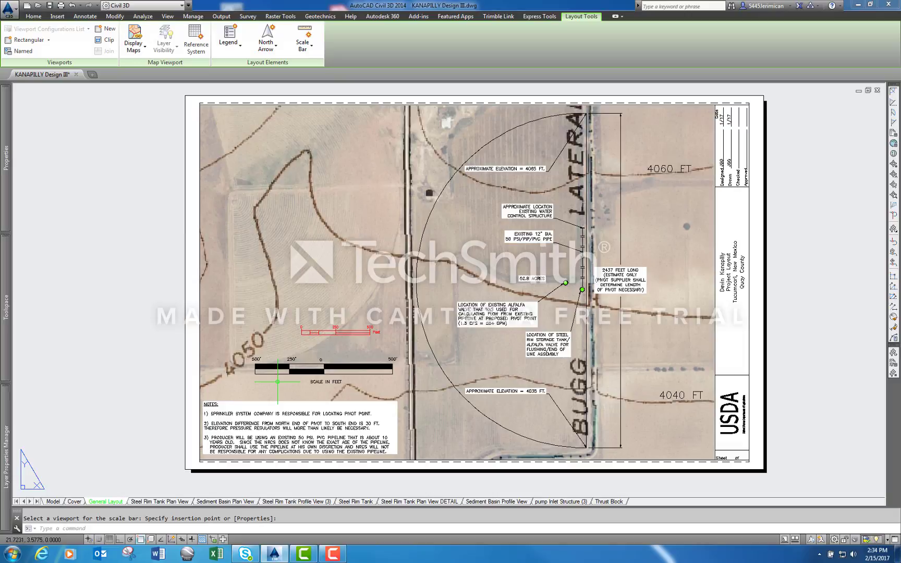
{"action": "scroll", "coordinate": [277, 384], "scroll_direction": "up", "scroll_amount": 2}
{"action": "scroll", "coordinate": [278, 383], "scroll_direction": "down", "scroll_amount": 2}
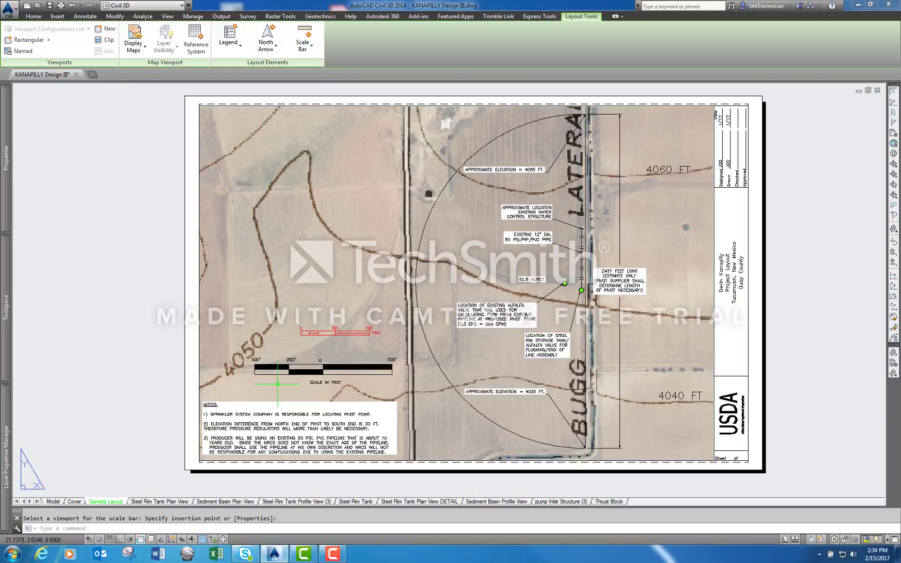
{"action": "left_click", "coordinate": [248, 352]}
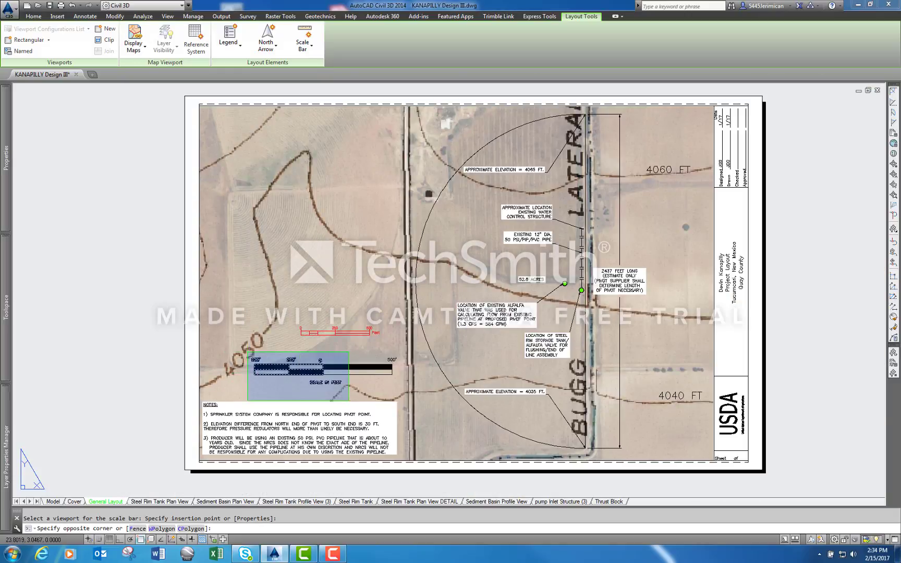
{"action": "left_click", "coordinate": [413, 389]}
{"action": "key", "text": "Escape"}
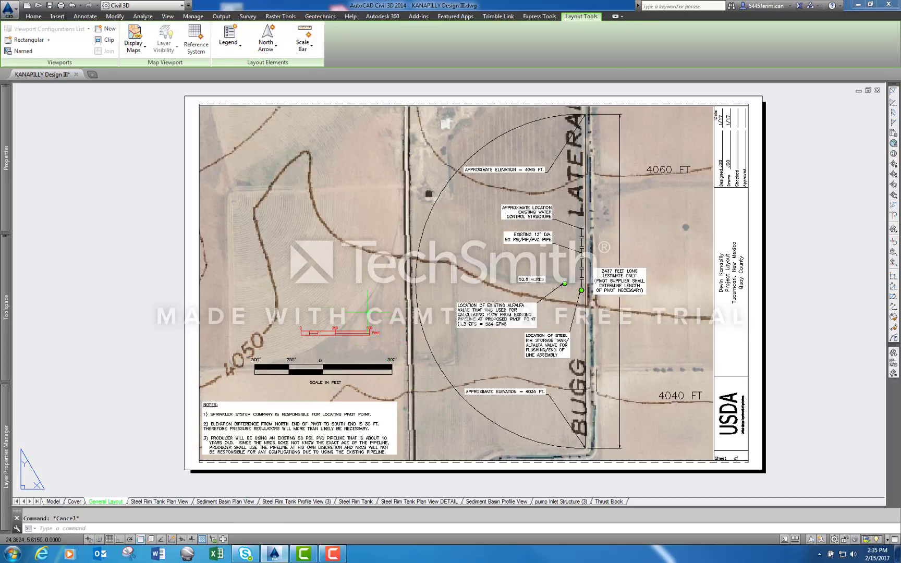
Select the sheet's viewport to check it, look over the drawing in model space, and return to the General Layout.
{"action": "left_click", "coordinate": [197, 141]}
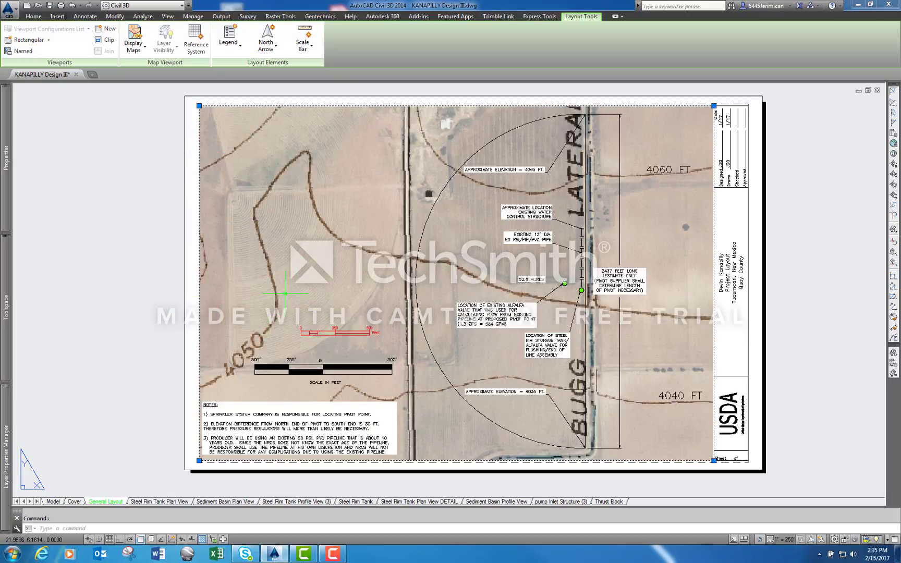
{"action": "scroll", "coordinate": [284, 292], "scroll_direction": "down", "scroll_amount": 2}
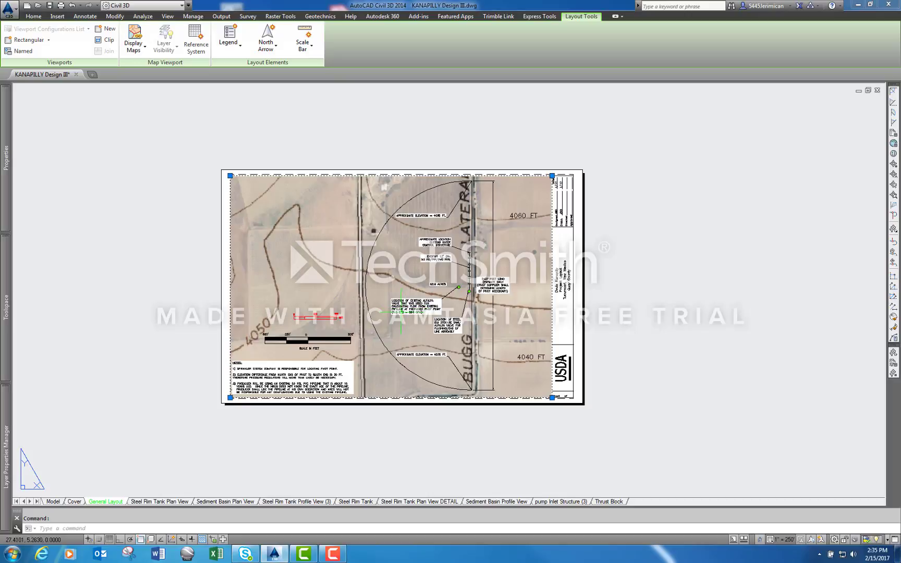
{"action": "left_click", "coordinate": [52, 502]}
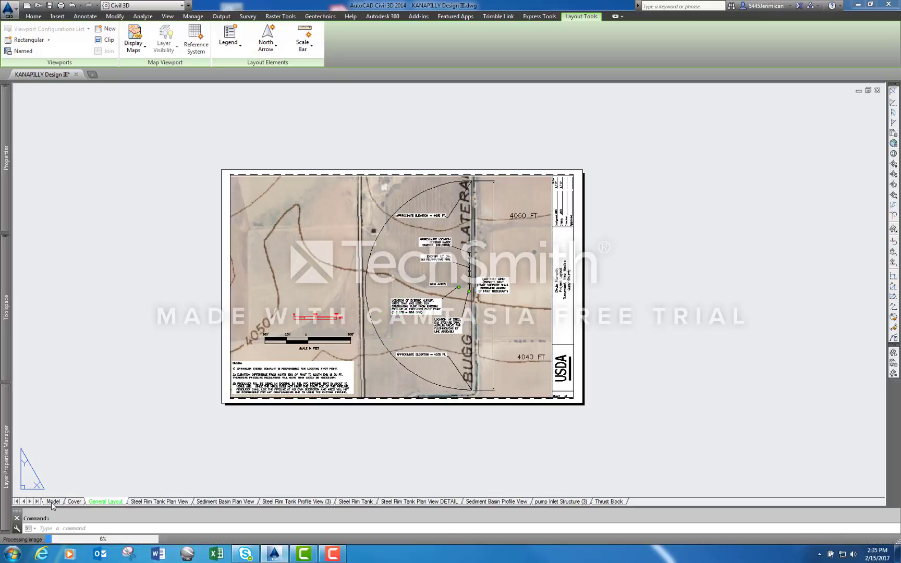
{"action": "middle_click_drag", "start_coordinate": [437, 345], "coordinate": [570, 339]}
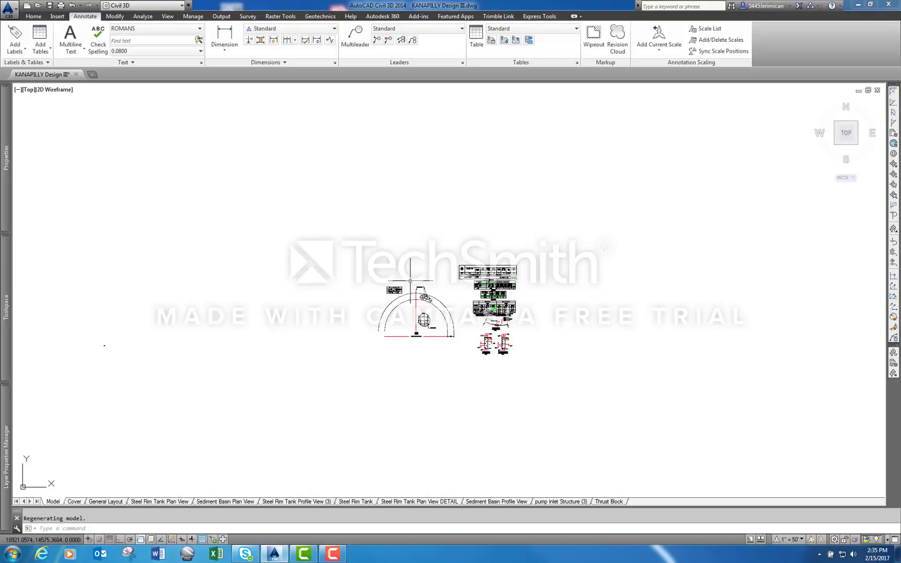
{"action": "left_click", "coordinate": [94, 503]}
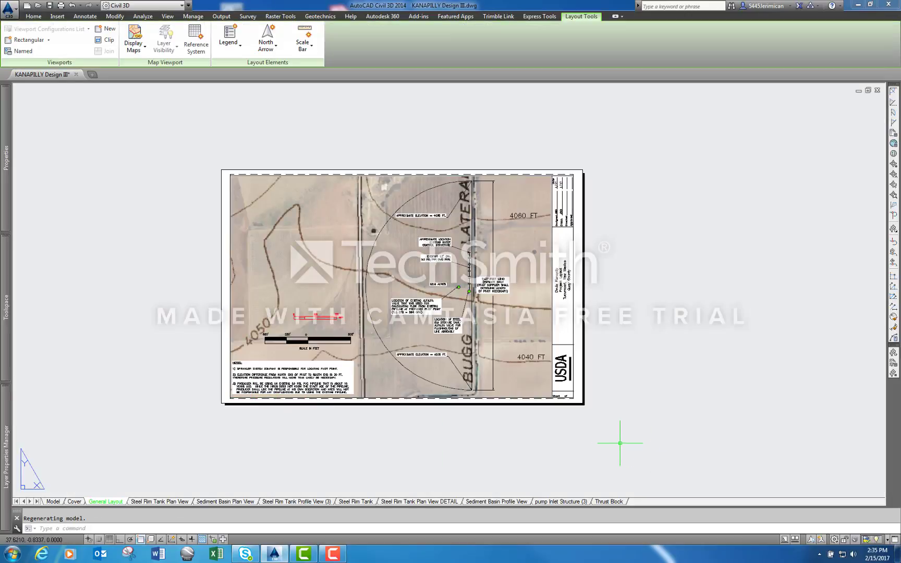
Create a new rectangular viewport with MVIEW in the empty paper space east of the sheet.
{"action": "middle_click_drag", "start_coordinate": [649, 428], "coordinate": [579, 431]}
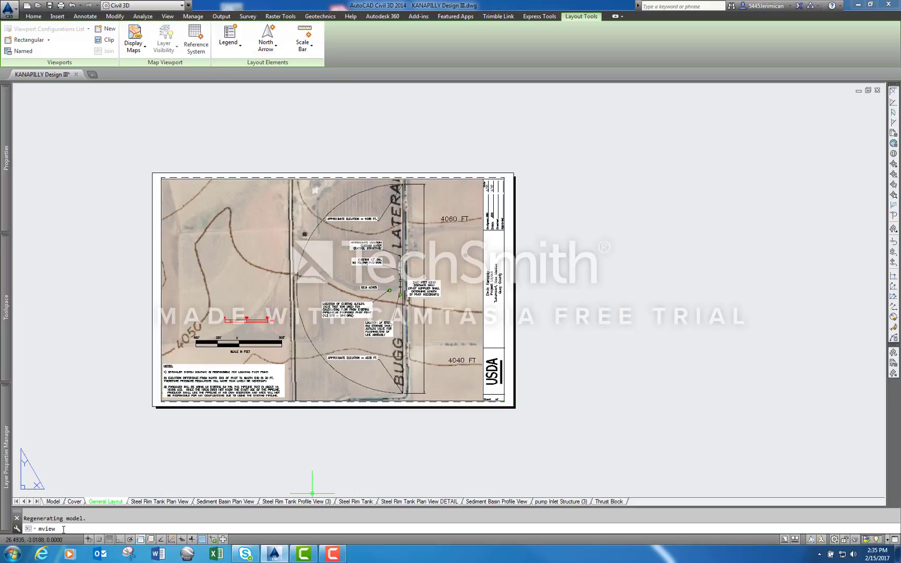
{"action": "key", "text": "Return"}
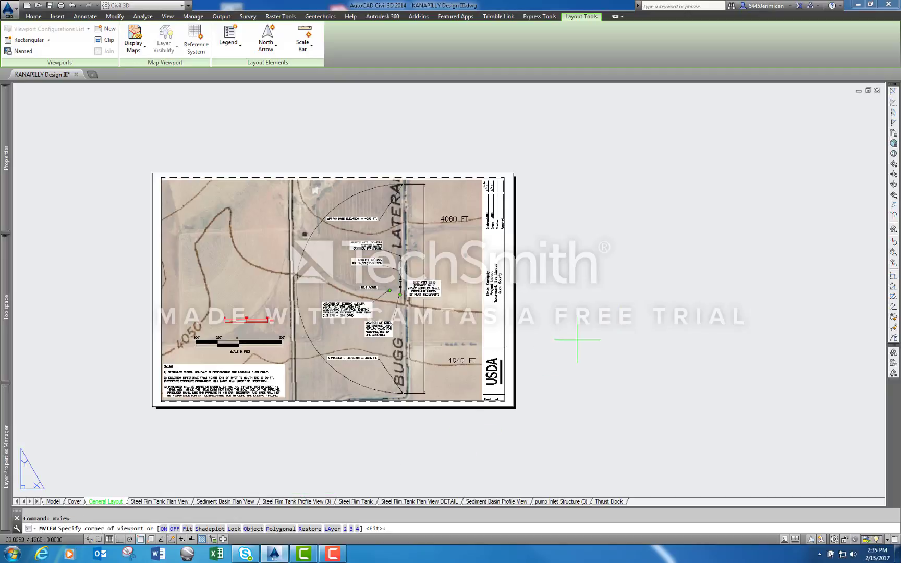
{"action": "left_click", "coordinate": [562, 187]}
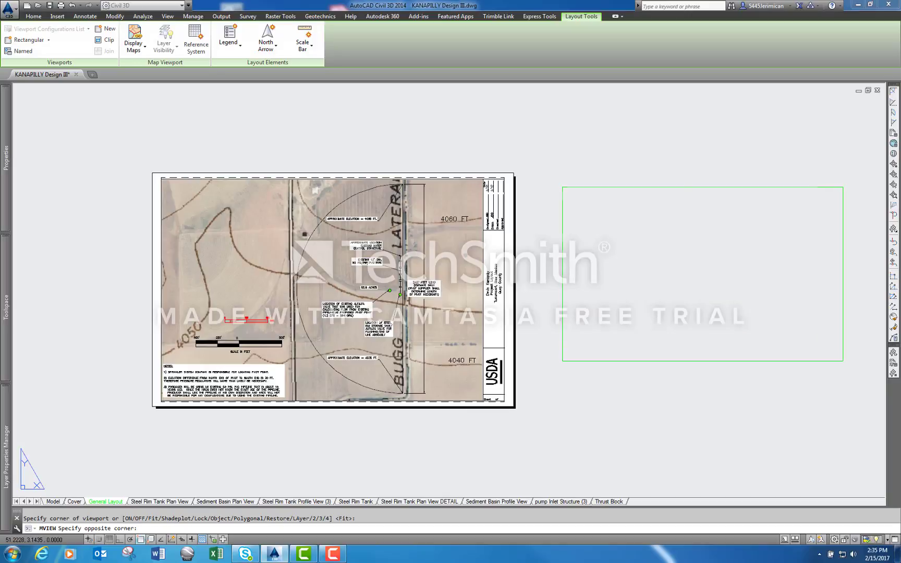
{"action": "left_click", "coordinate": [843, 361]}
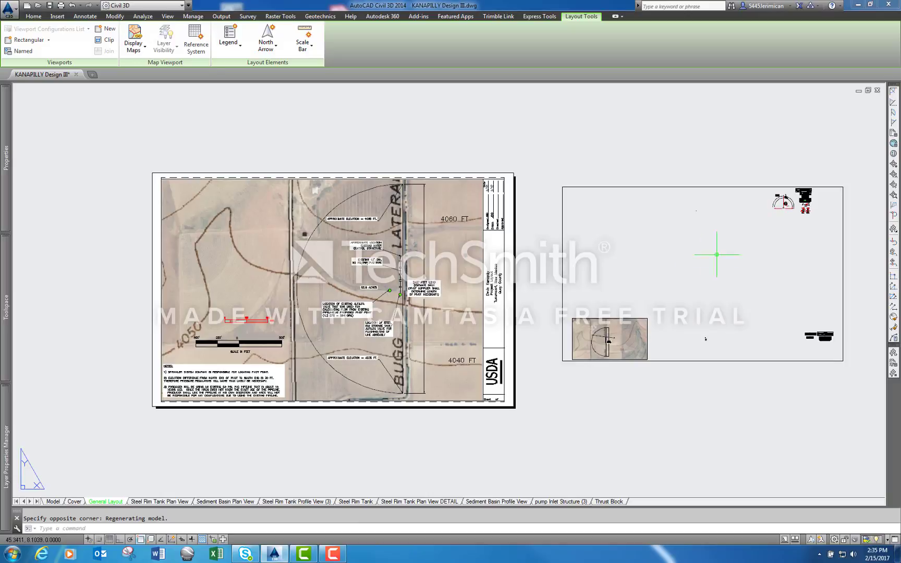
Activate the new viewport, try a scale of 1" = 250', and bring the aerial map into view inside it.
{"action": "double_click", "coordinate": [698, 261]}
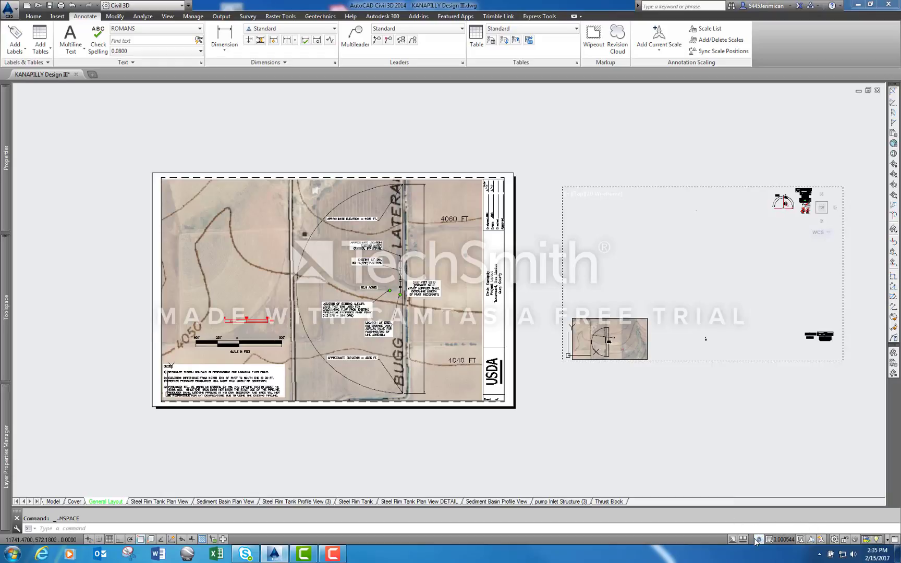
{"action": "left_click", "coordinate": [771, 542]}
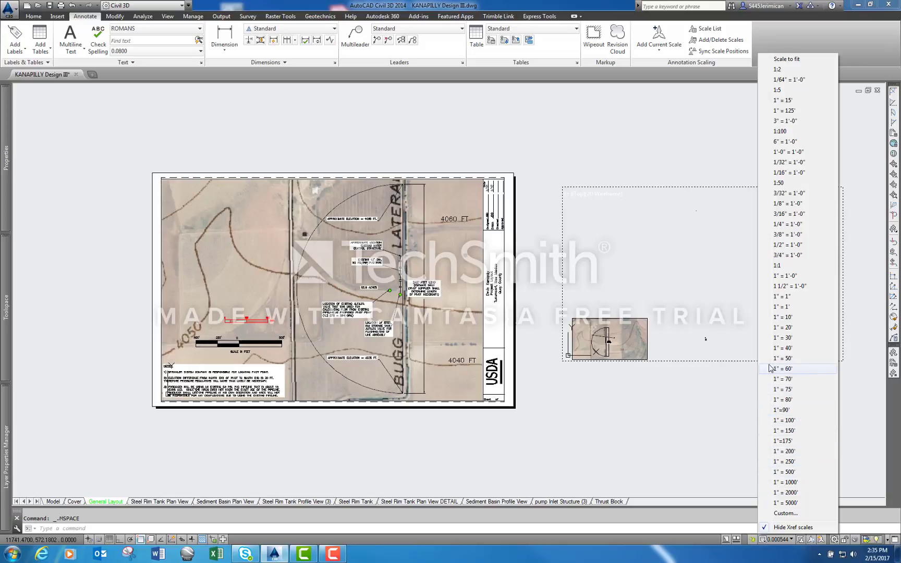
{"action": "left_click", "coordinate": [784, 462]}
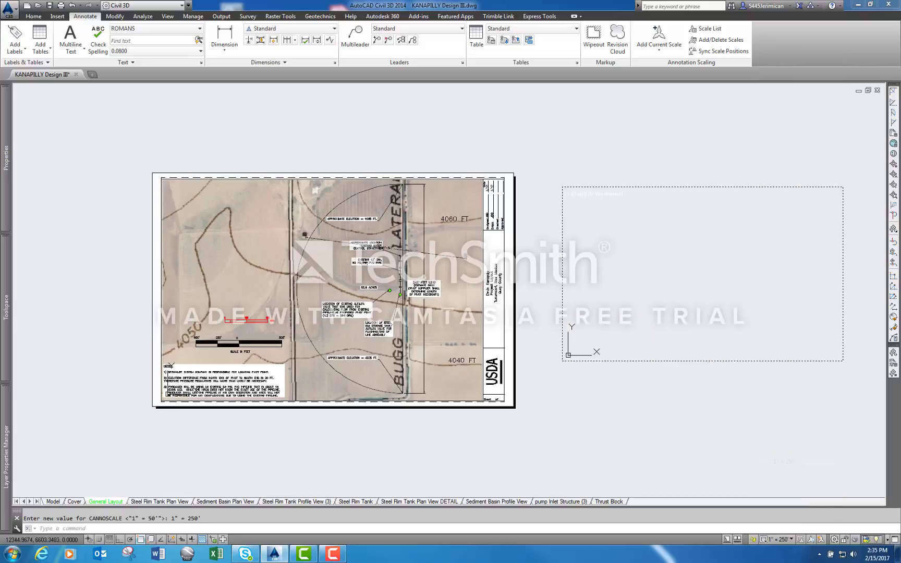
{"action": "double_click", "coordinate": [720, 308]}
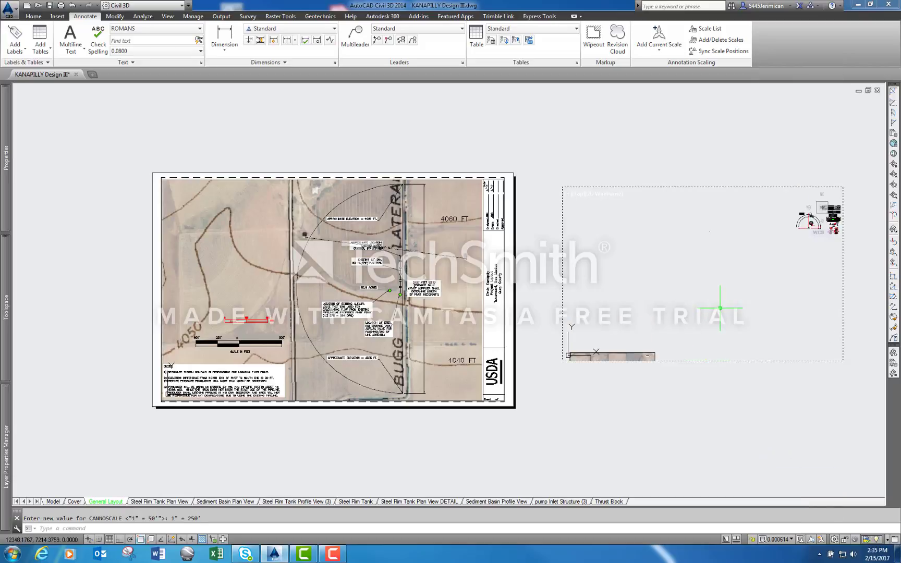
{"action": "middle_click_drag", "start_coordinate": [720, 308], "coordinate": [836, 213]}
{"action": "scroll", "coordinate": [725, 285], "scroll_direction": "up", "scroll_amount": 2}
{"action": "middle_click_drag", "start_coordinate": [726, 286], "coordinate": [700, 286]}
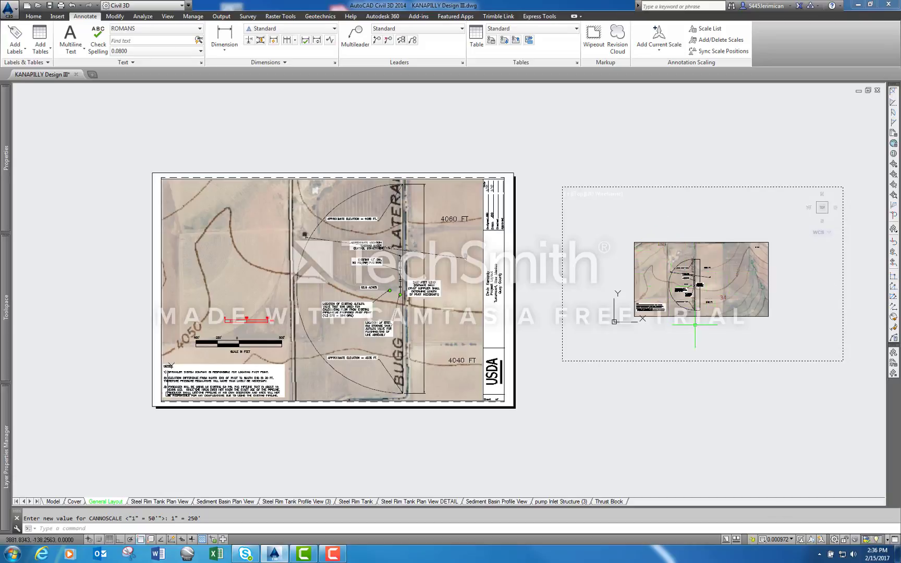
Set the new viewport's scale to 1" = 250', reposition the aerial map within it, and return to paper space.
{"action": "left_click", "coordinate": [777, 539]}
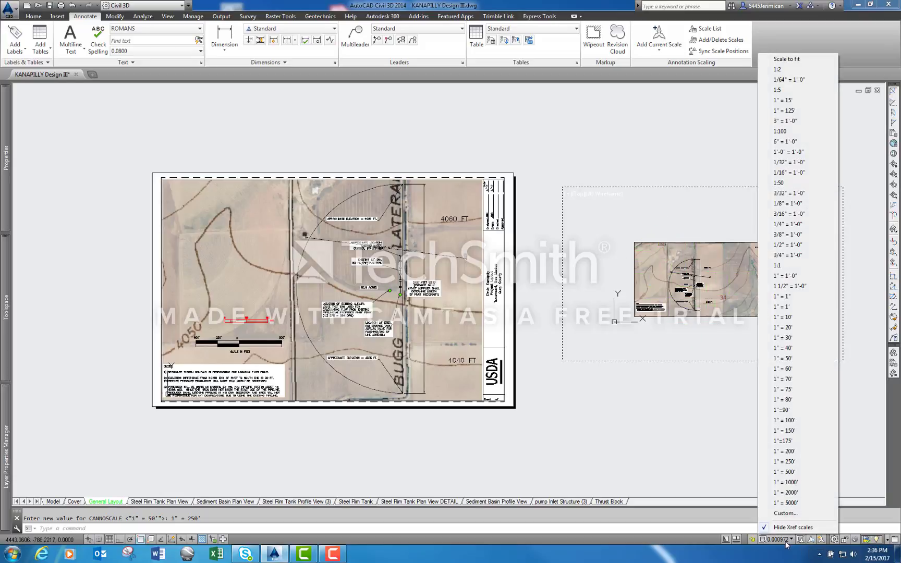
{"action": "left_click", "coordinate": [785, 461]}
{"action": "middle_click_drag", "start_coordinate": [755, 318], "coordinate": [767, 275]}
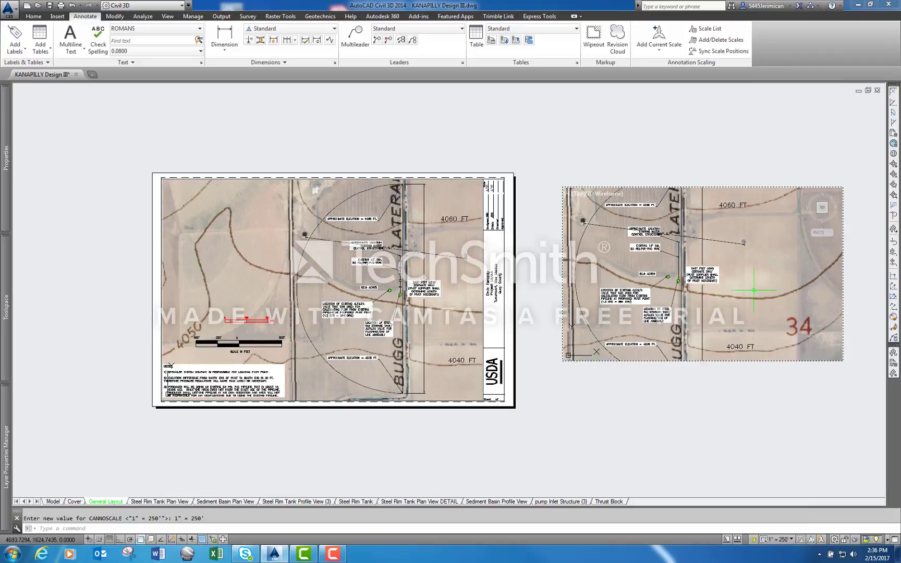
{"action": "double_click", "coordinate": [748, 402]}
{"action": "right_click", "coordinate": [748, 402]}
{"action": "left_click", "coordinate": [738, 393]}
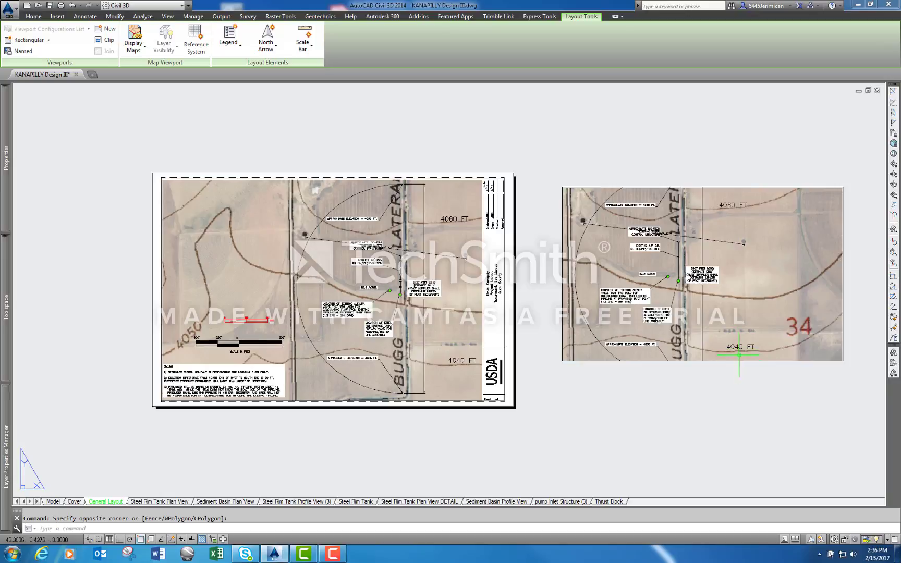
{"action": "left_click", "coordinate": [739, 360]}
{"action": "key", "text": "Escape"}
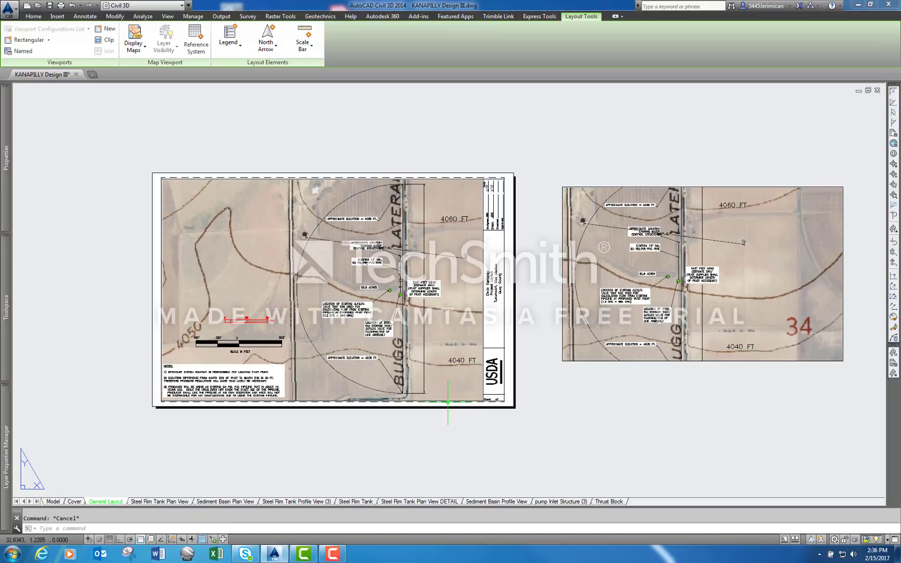
{"action": "left_click", "coordinate": [443, 400]}
{"action": "key", "text": "Escape"}
Start inserting a ScaleBar1_Imperial scale bar linked to the new viewport.
{"action": "middle_click_drag", "start_coordinate": [807, 305], "coordinate": [626, 319]}
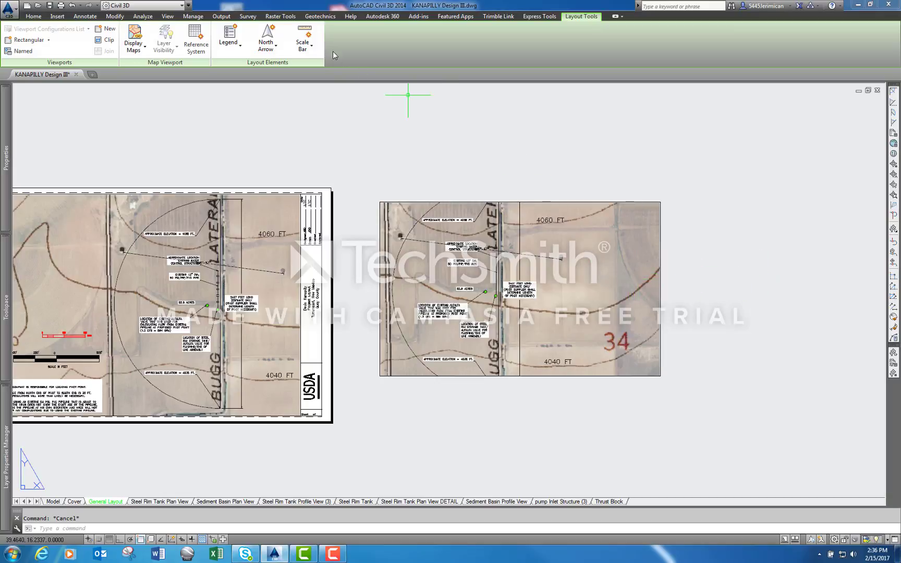
{"action": "left_click", "coordinate": [311, 46]}
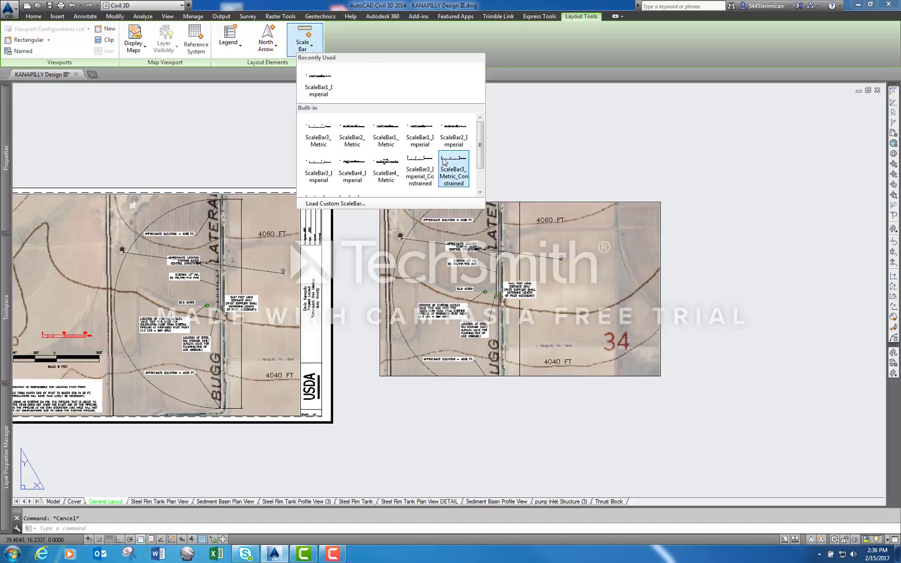
{"action": "left_click", "coordinate": [420, 139]}
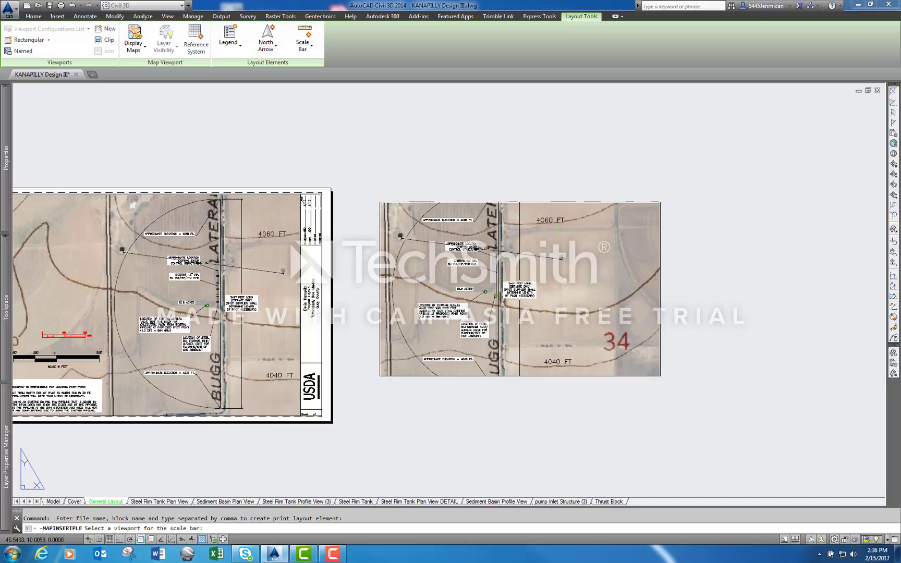
{"action": "left_click", "coordinate": [577, 202]}
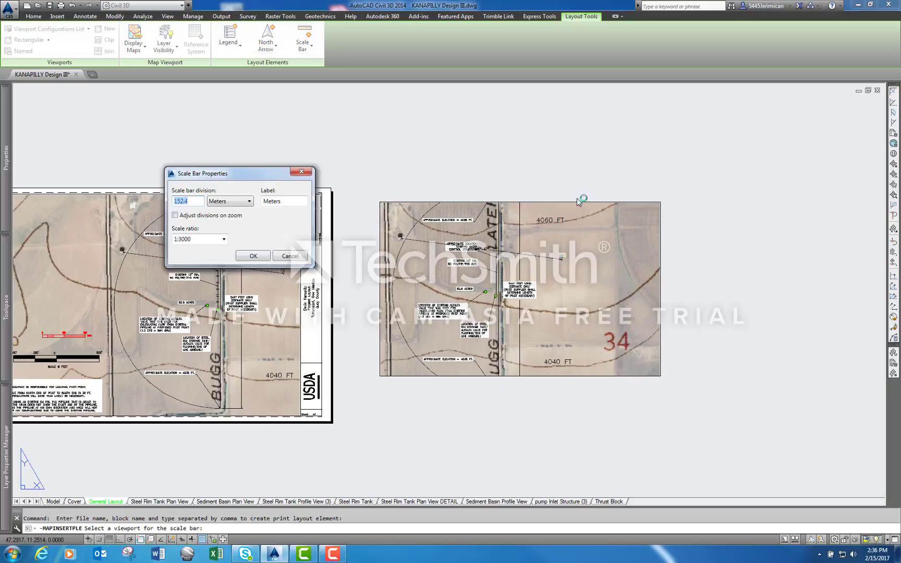
Set the scale bar's units to Feet and its division to 250, and accept the properties.
{"action": "left_click", "coordinate": [242, 202]}
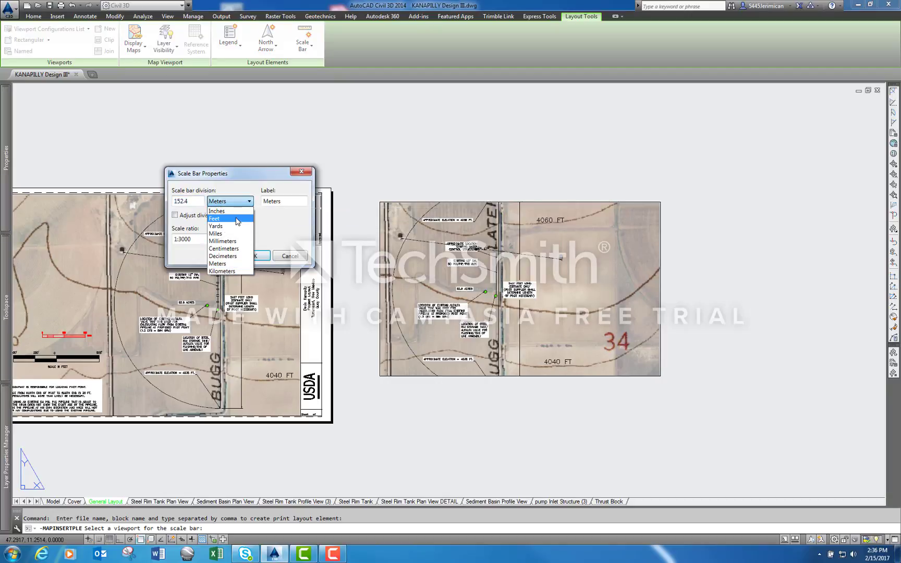
{"action": "left_click", "coordinate": [237, 219]}
{"action": "left_click_drag", "start_coordinate": [197, 202], "coordinate": [168, 212]}
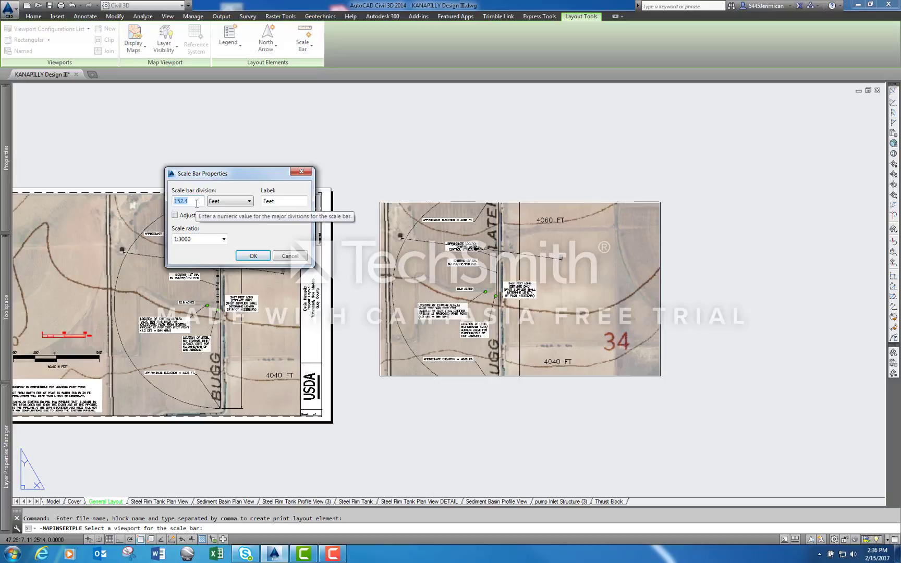
{"action": "type", "text": "250"}
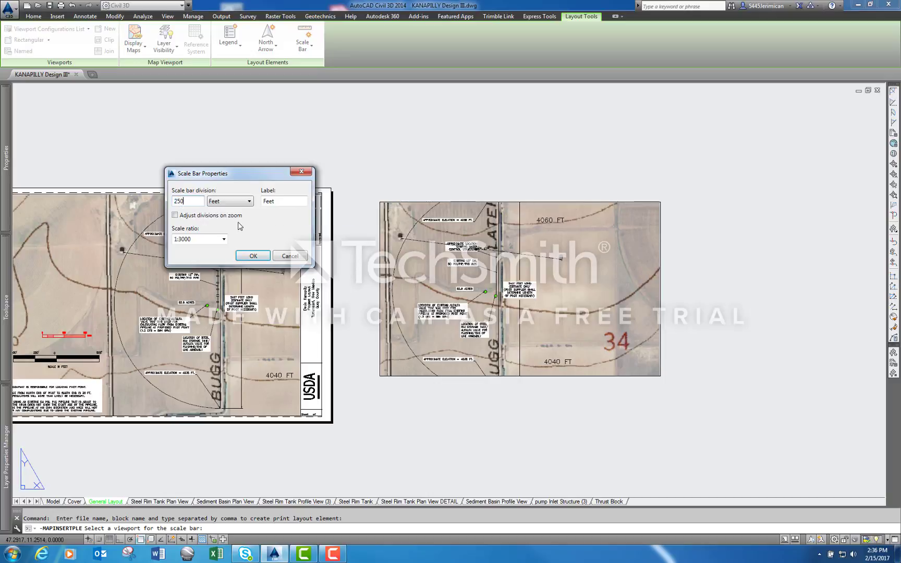
{"action": "left_click", "coordinate": [252, 256]}
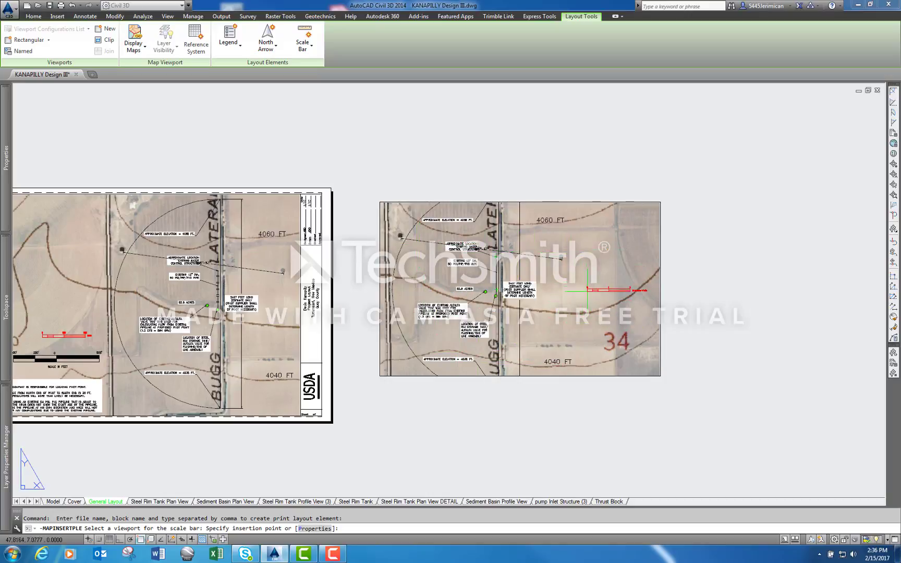
Place the scale bar over the aerial map, above the red 34 label, and inspect its divisions.
{"action": "left_click", "coordinate": [588, 263]}
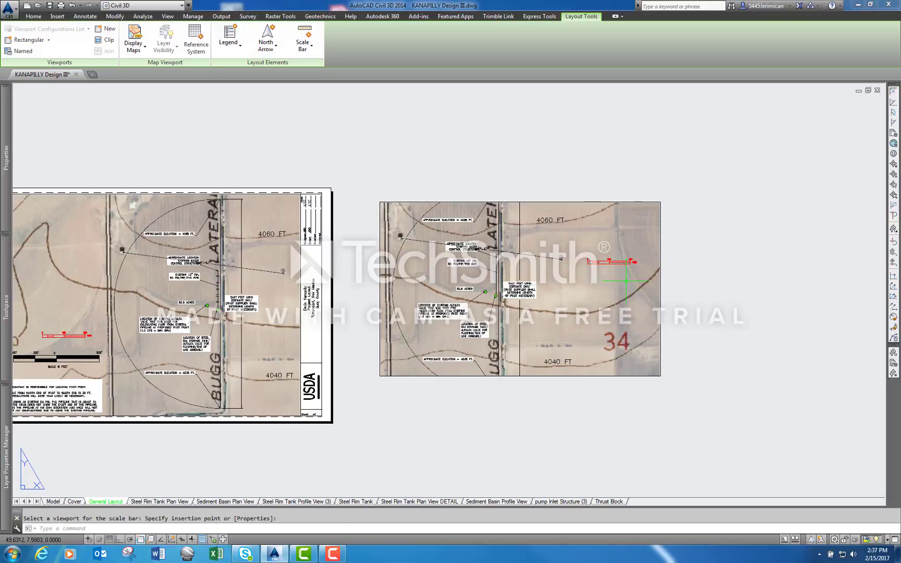
{"action": "scroll", "coordinate": [600, 264], "scroll_direction": "up", "scroll_amount": 5}
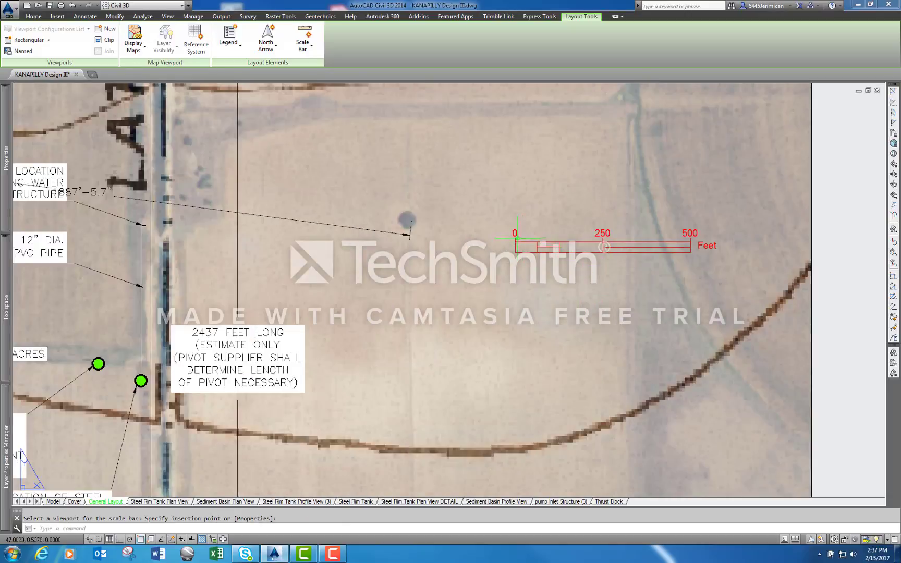
{"action": "scroll", "coordinate": [600, 250], "scroll_direction": "down", "scroll_amount": 6}
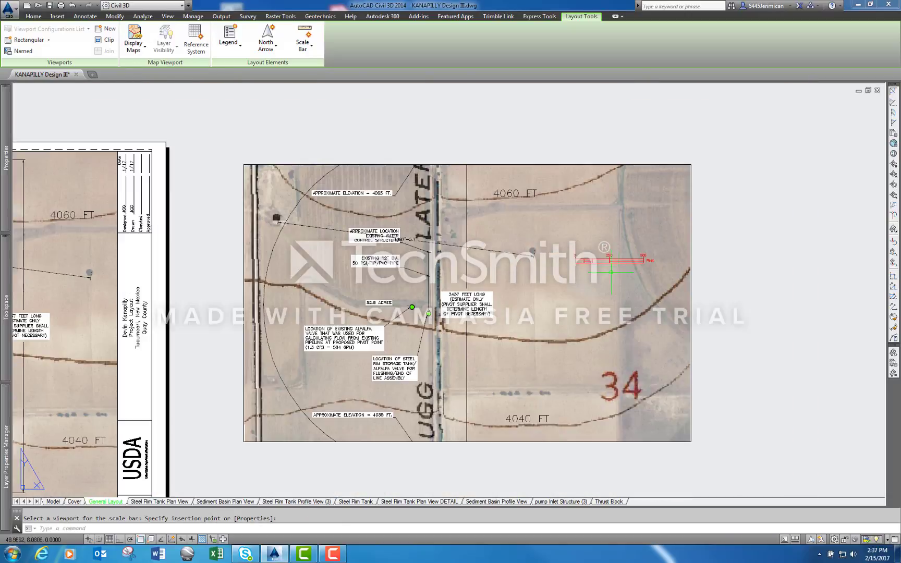
Compare the new viewport's scale bar with those on the original sheet, and check the new viewport's scale before returning to paper space.
{"action": "scroll", "coordinate": [610, 245], "scroll_direction": "down", "scroll_amount": 4}
{"action": "scroll", "coordinate": [617, 241], "scroll_direction": "up", "scroll_amount": 2}
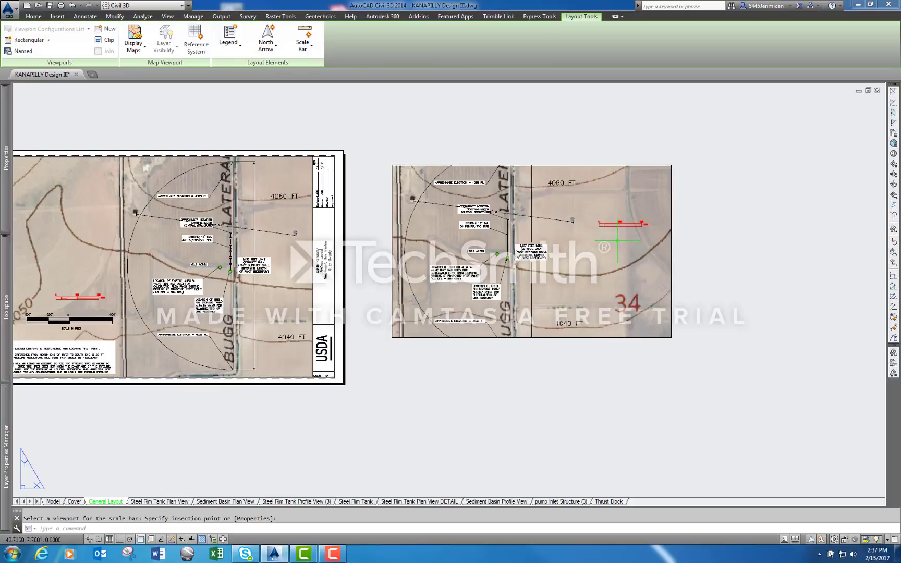
{"action": "scroll", "coordinate": [376, 322], "scroll_direction": "down", "scroll_amount": 2}
{"action": "scroll", "coordinate": [166, 327], "scroll_direction": "up", "scroll_amount": 6}
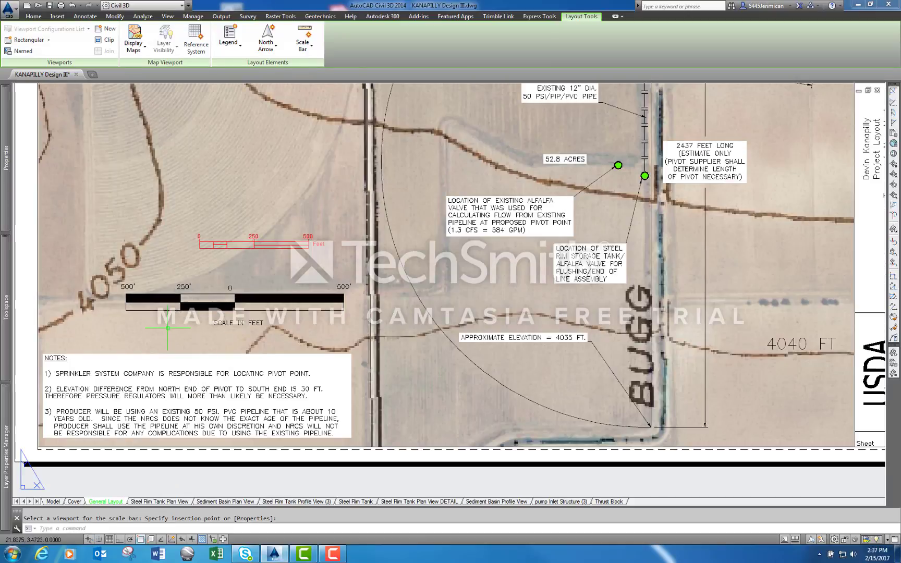
{"action": "scroll", "coordinate": [156, 307], "scroll_direction": "down", "scroll_amount": 4}
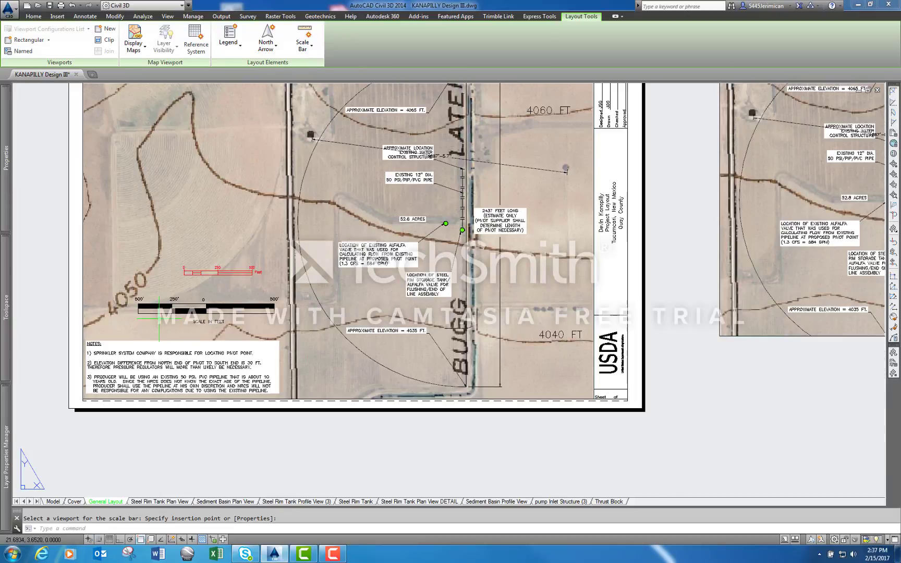
{"action": "scroll", "coordinate": [713, 250], "scroll_direction": "up", "scroll_amount": 4}
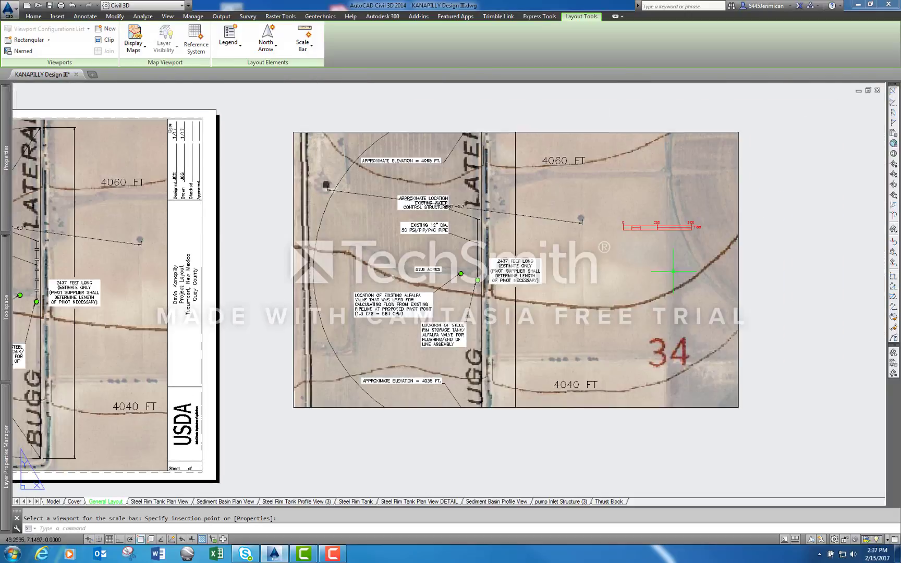
{"action": "scroll", "coordinate": [712, 278], "scroll_direction": "down", "scroll_amount": 1}
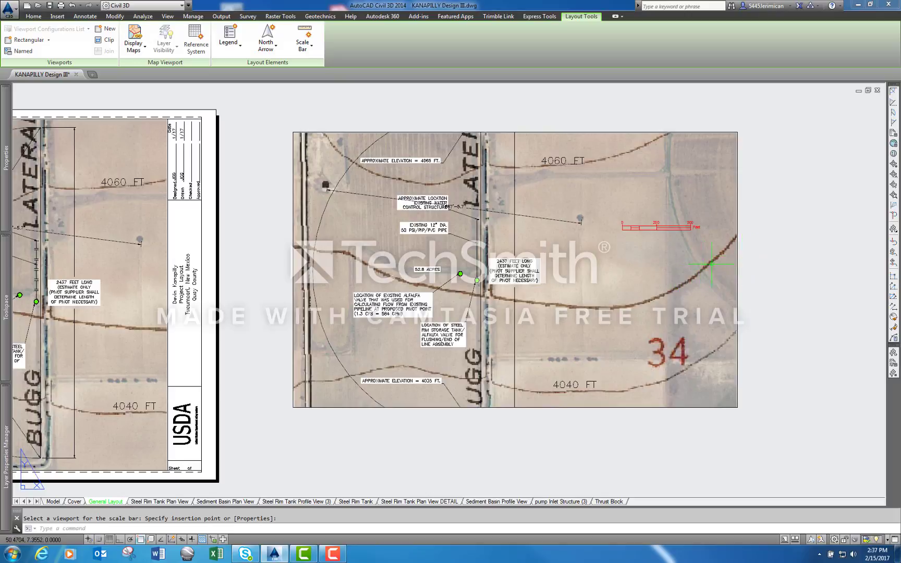
{"action": "double_click", "coordinate": [659, 258]}
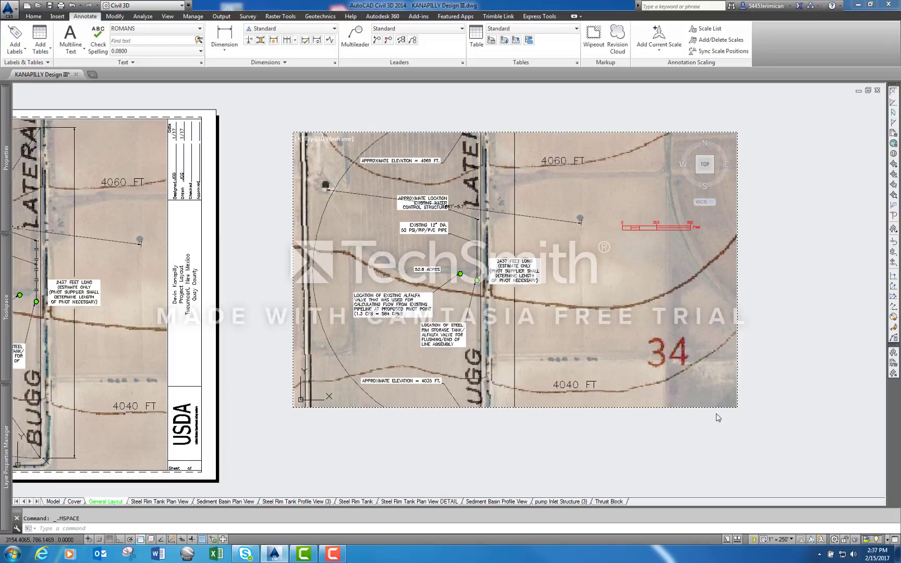
{"action": "double_click", "coordinate": [803, 274]}
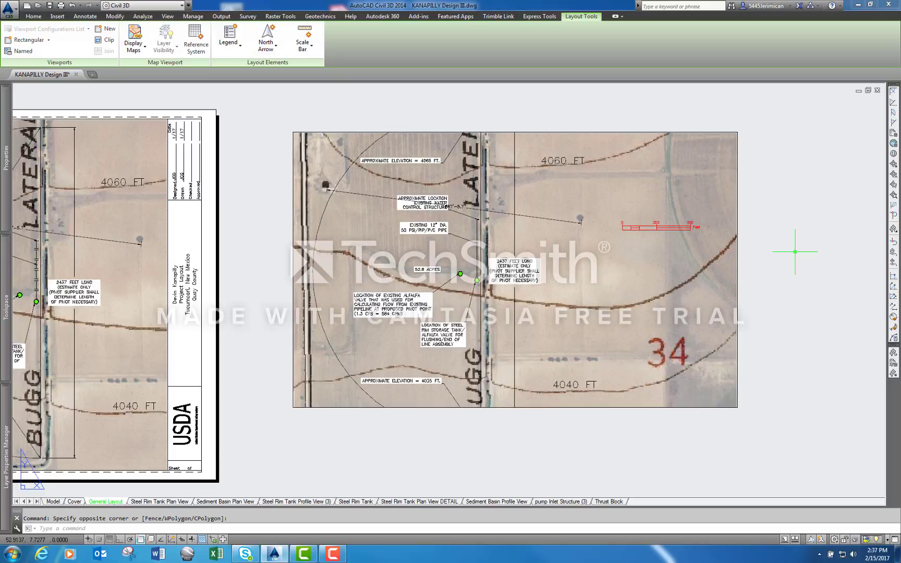
Draw a horizontal polyline about 1 unit long below the red scale bar, with ortho mode on.
{"action": "type", "text": "pl"}
{"action": "key", "text": "Return"}
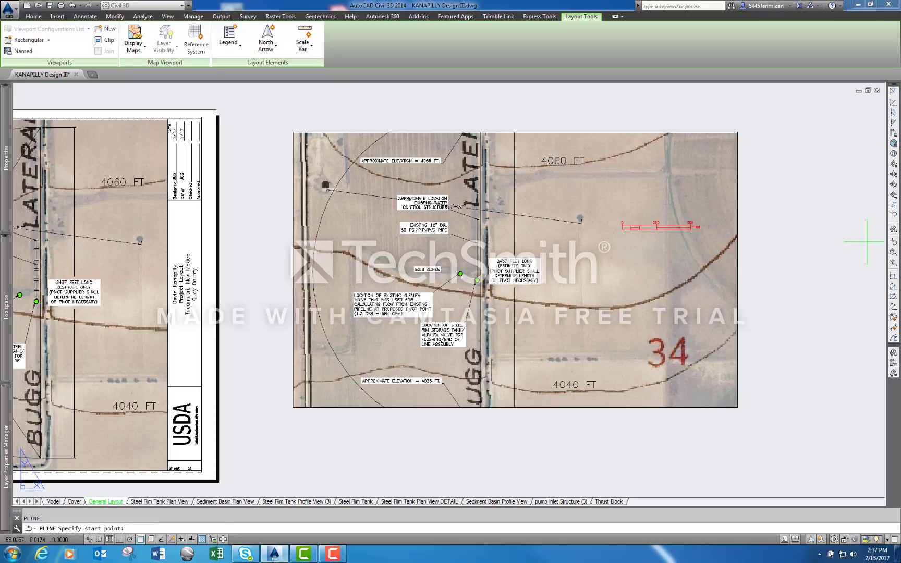
{"action": "left_click", "coordinate": [587, 254]}
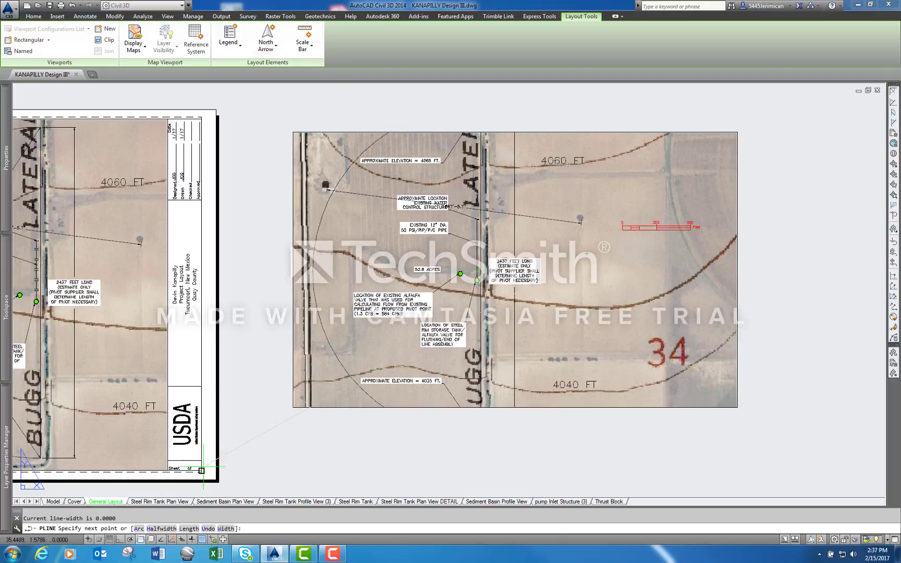
{"action": "left_click", "coordinate": [121, 540]}
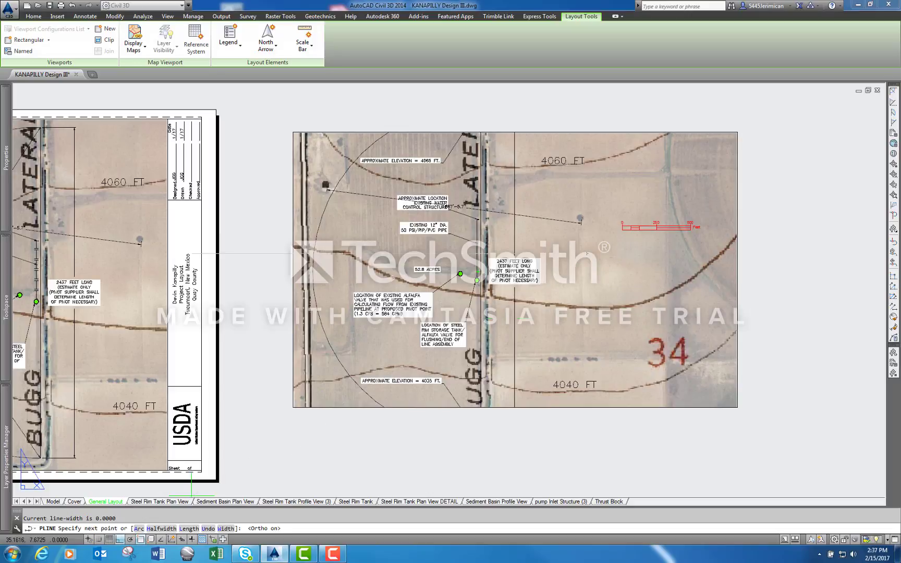
{"action": "left_click", "coordinate": [621, 254]}
{"action": "key", "text": "Escape"}
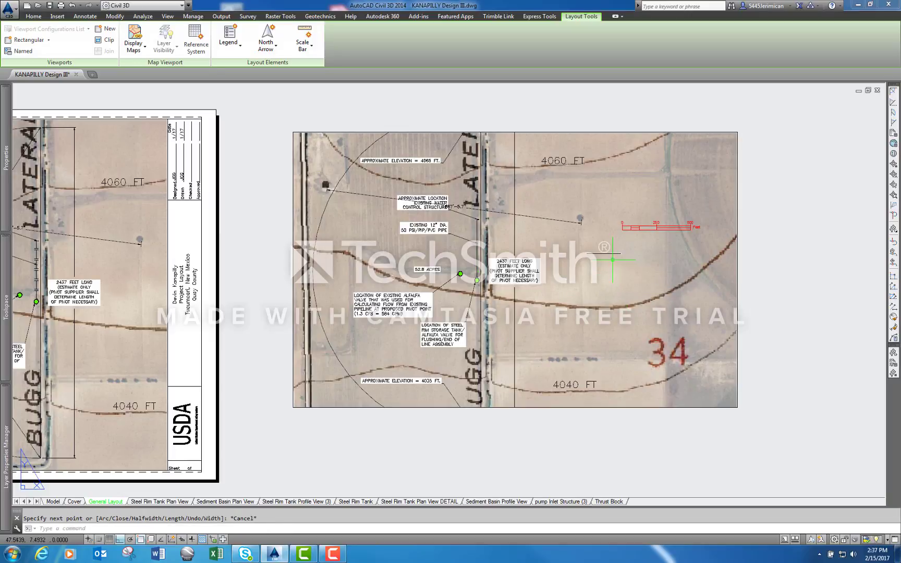
Draw a closed rectangular polyline 1 unit long and 0.15 unit high just below the short horizontal line.
{"action": "scroll", "coordinate": [613, 259], "scroll_direction": "up", "scroll_amount": 2}
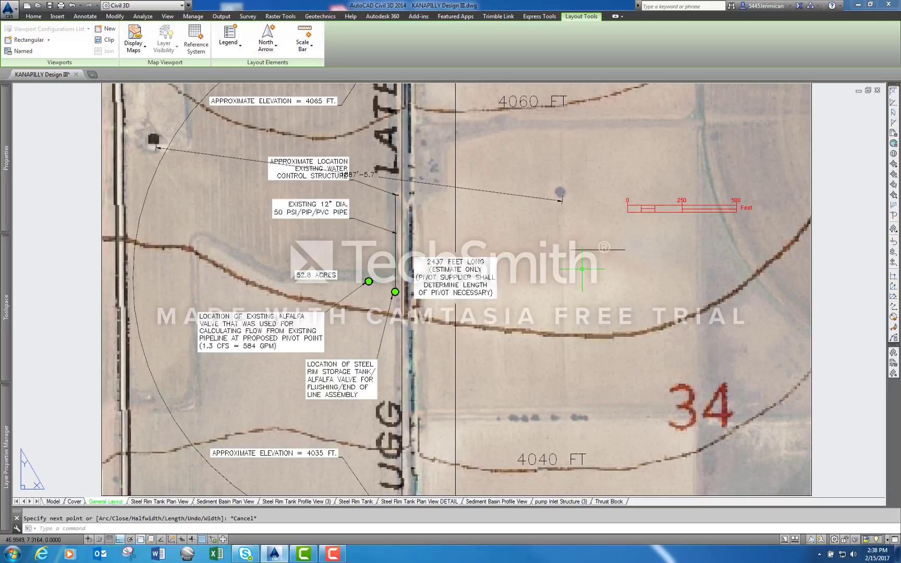
{"action": "key", "text": "Return"}
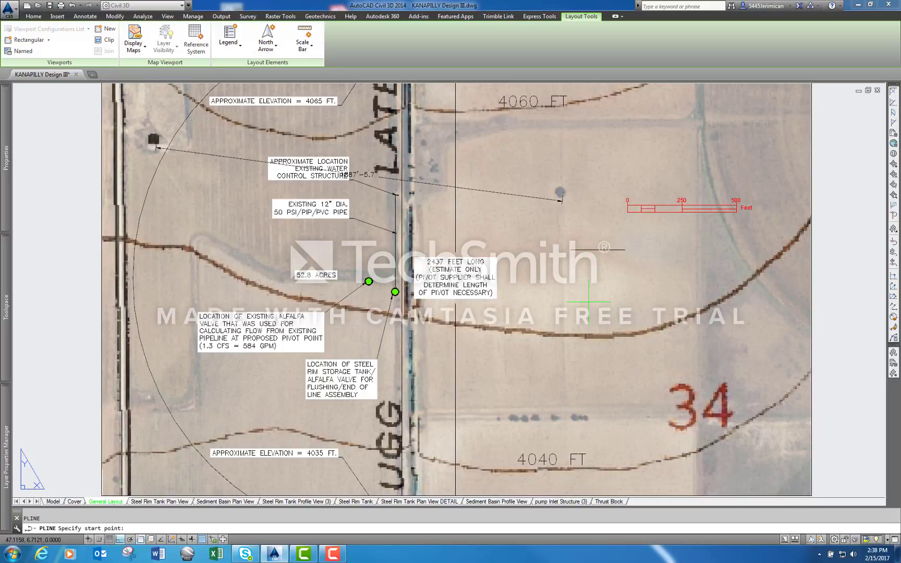
{"action": "left_click", "coordinate": [573, 279]}
{"action": "type", "text": "1"}
{"action": "key", "text": "Return"}
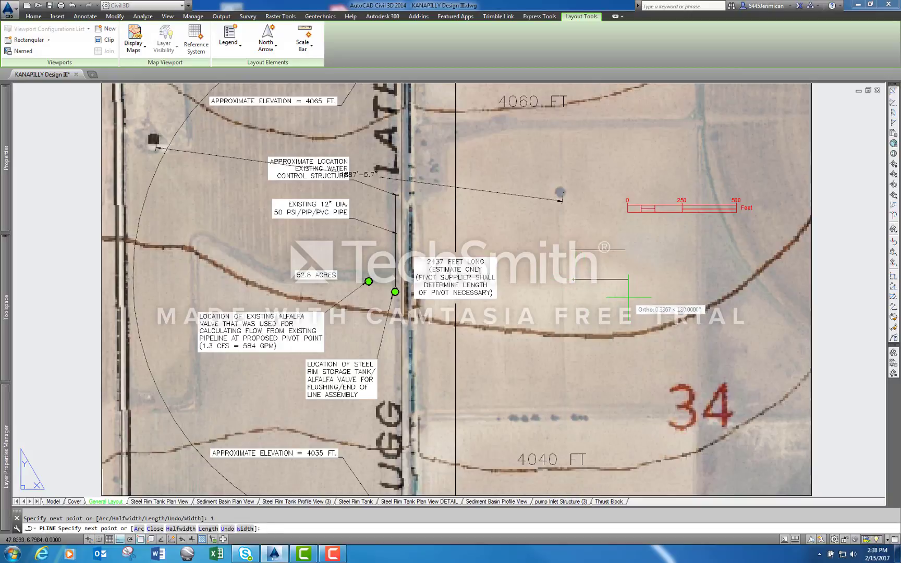
{"action": "type", "text": ".15"}
{"action": "key", "text": "Return"}
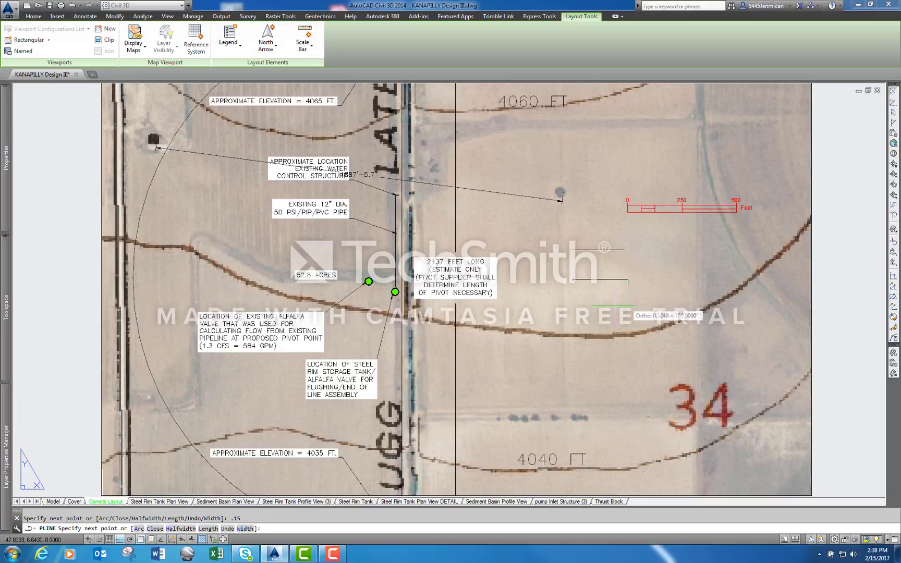
{"action": "left_click", "coordinate": [579, 292]}
{"action": "key", "text": "Return"}
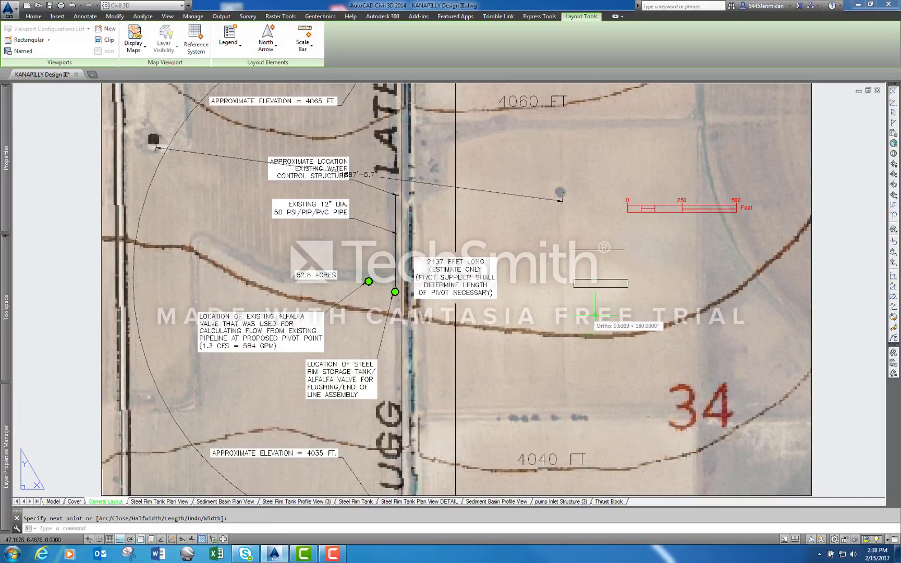
Copy the rectangle directly below, to its right and diagonally below right, forming a two-by-two grid of adjoining cells.
{"action": "type", "text": "co"}
{"action": "key", "text": "Return"}
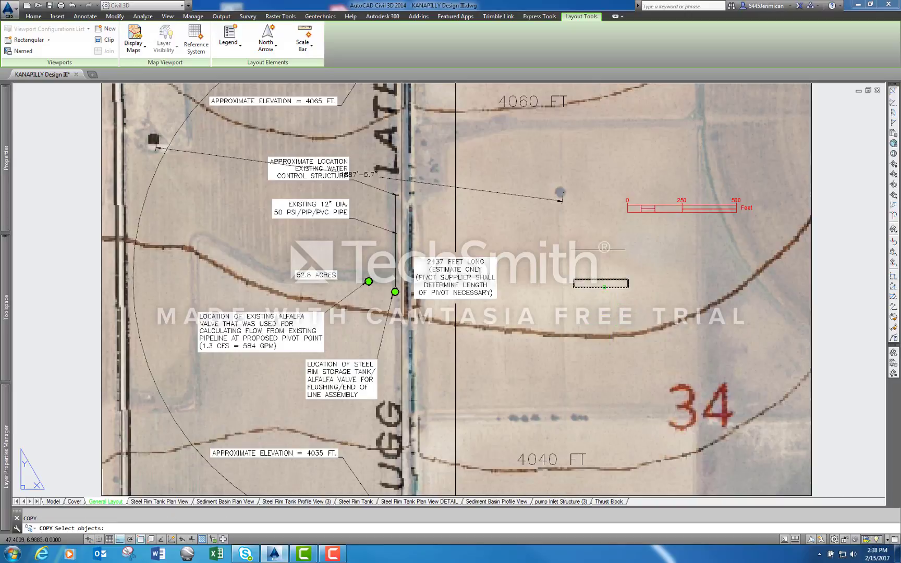
{"action": "left_click", "coordinate": [604, 287]}
{"action": "key", "text": "Return"}
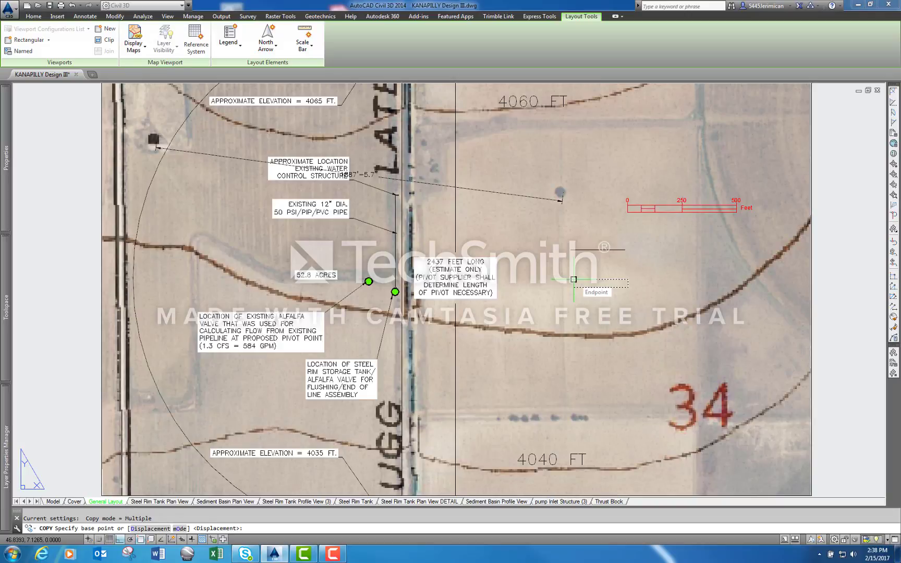
{"action": "left_click", "coordinate": [574, 280]}
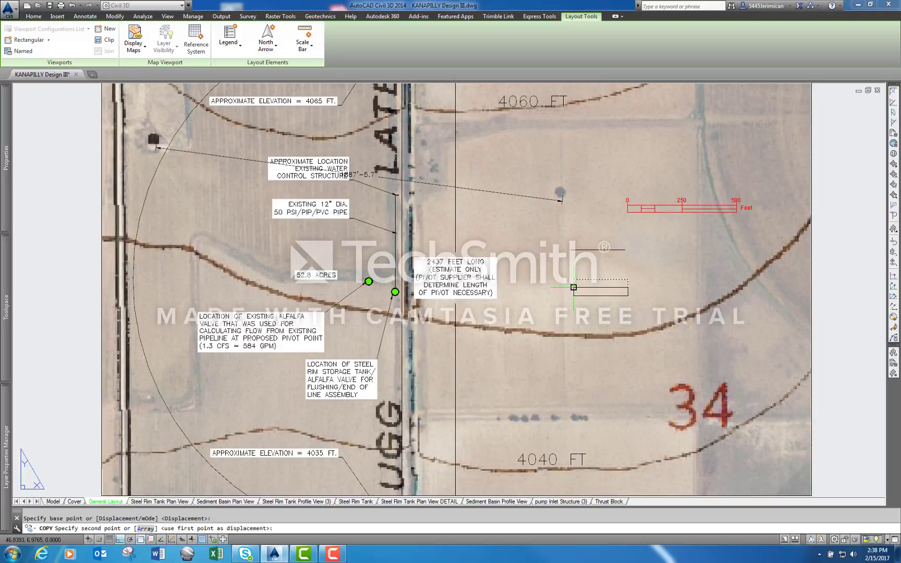
{"action": "left_click", "coordinate": [573, 287]}
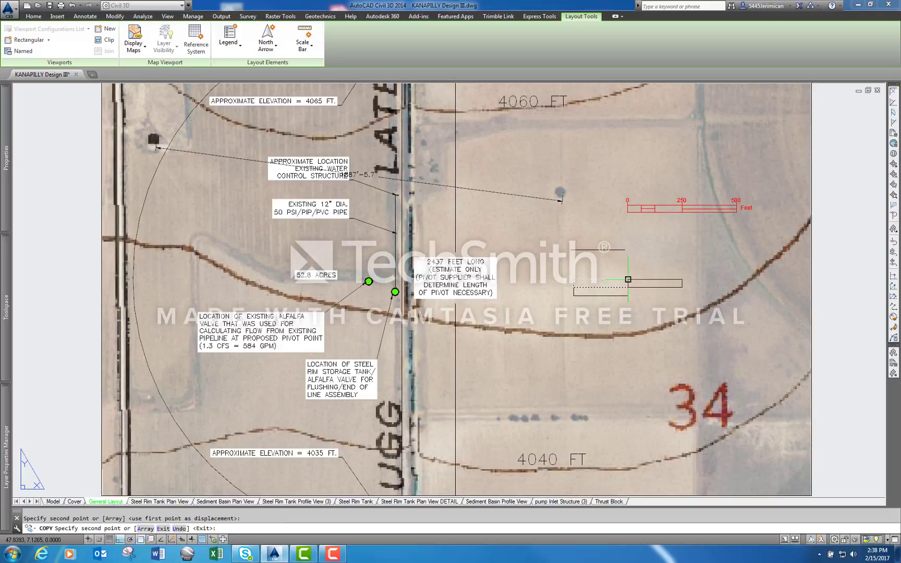
{"action": "left_click", "coordinate": [627, 287]}
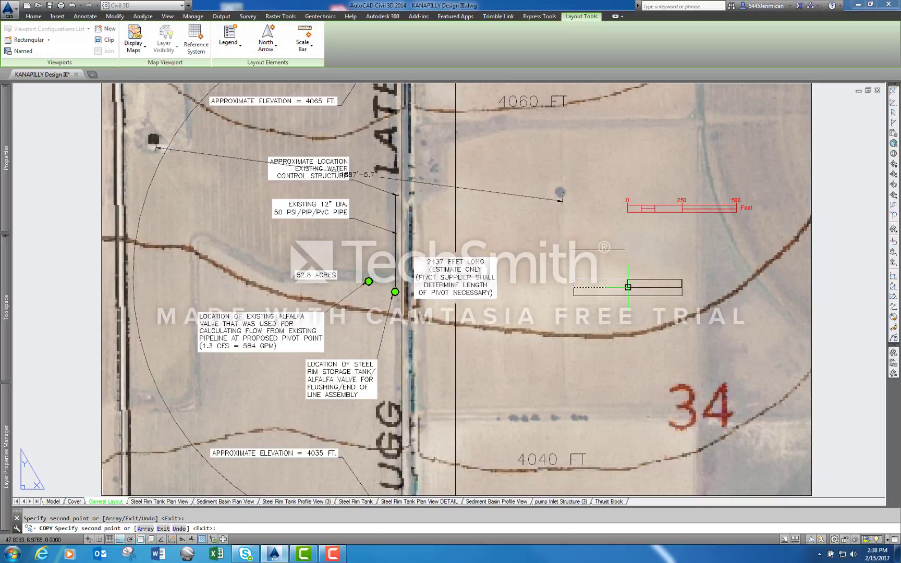
{"action": "key", "text": "Escape"}
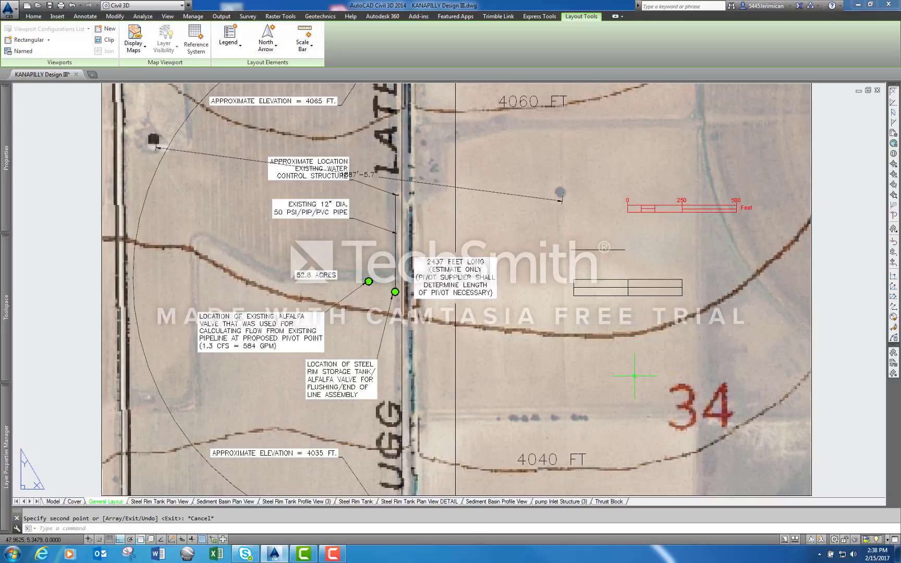
Draw a closed rectangular polyline 2 units long and 0.15 unit high, extending right from the grid's upper-right corner.
{"action": "type", "text": "pl"}
{"action": "key", "text": "Return"}
{"action": "left_click", "coordinate": [682, 280]}
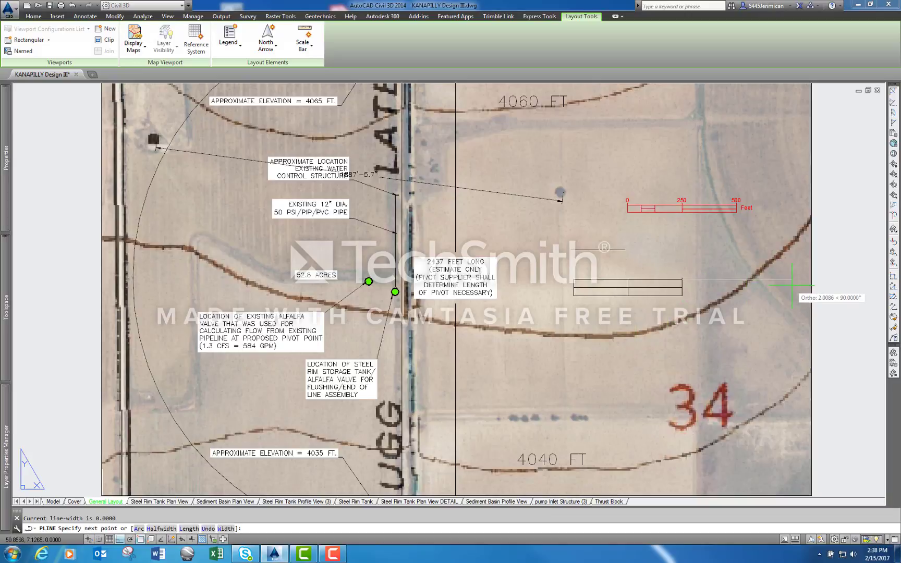
{"action": "type", "text": "2"}
{"action": "key", "text": "Return"}
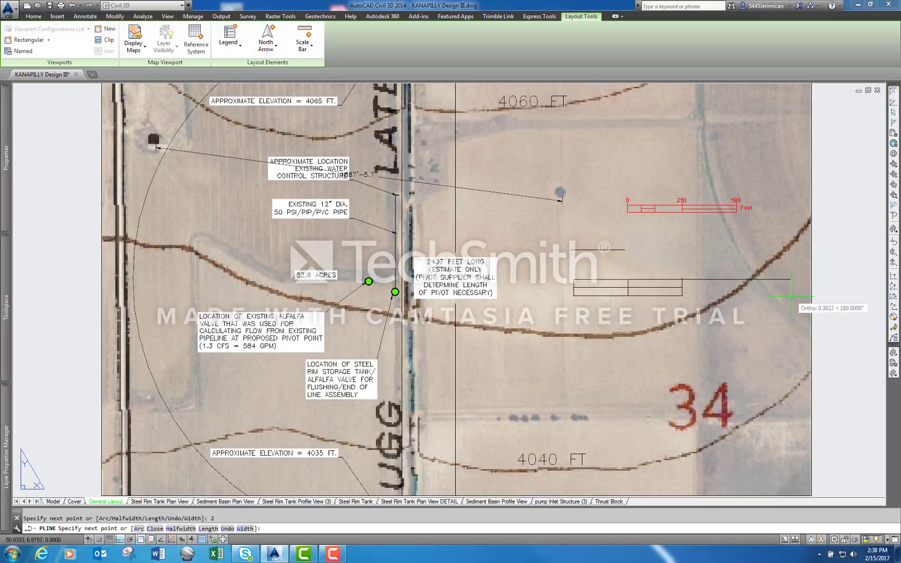
{"action": "type", "text": ".15"}
{"action": "key", "text": "Return"}
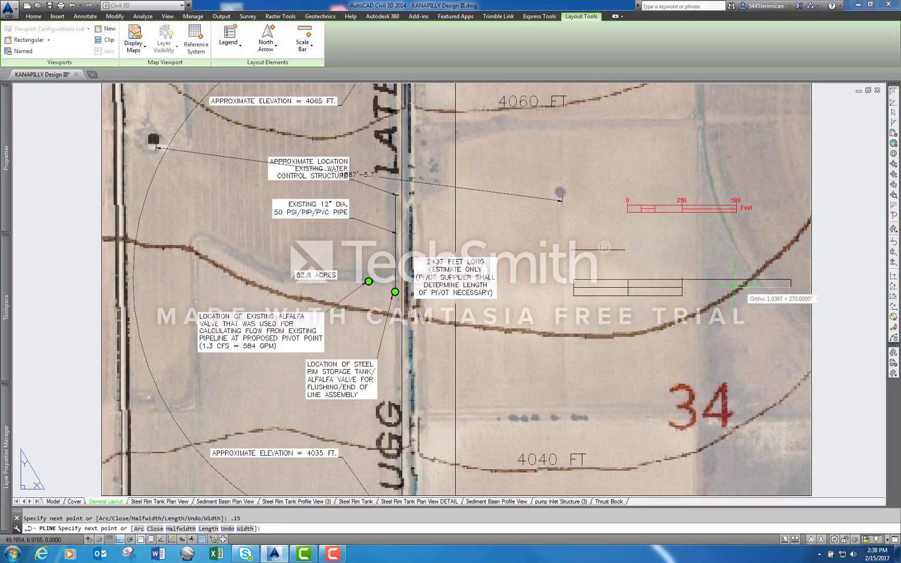
{"action": "left_click", "coordinate": [682, 288]}
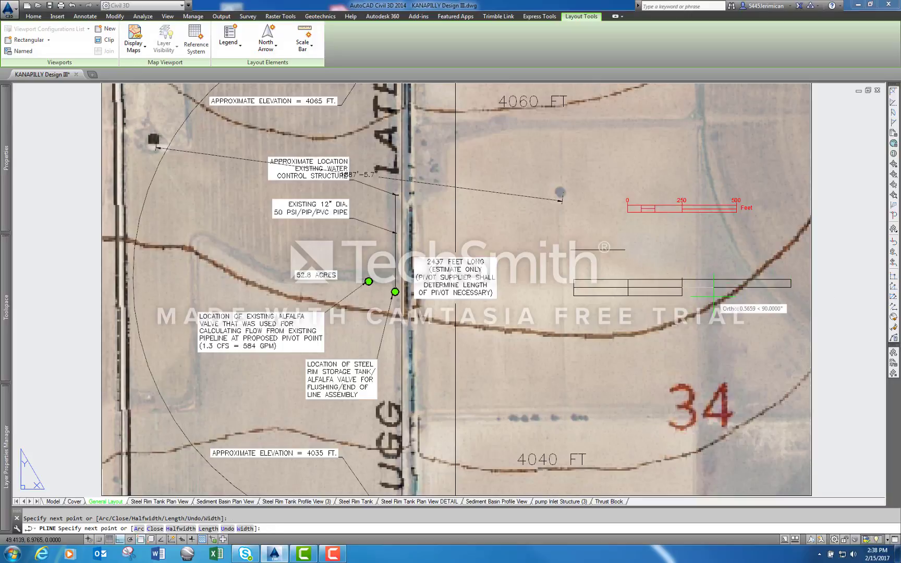
{"action": "key", "text": "Return"}
Copy the 2-unit rectangle directly below itself to complete the lower row of the bar.
{"action": "type", "text": "co"}
{"action": "key", "text": "Return"}
{"action": "left_click", "coordinate": [748, 287]}
{"action": "key", "text": "Return"}
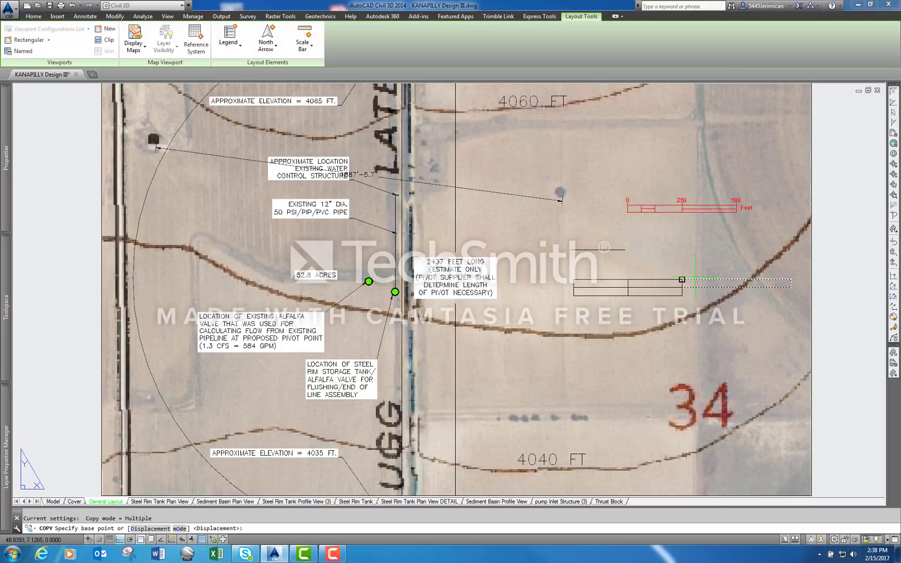
{"action": "left_click", "coordinate": [683, 280]}
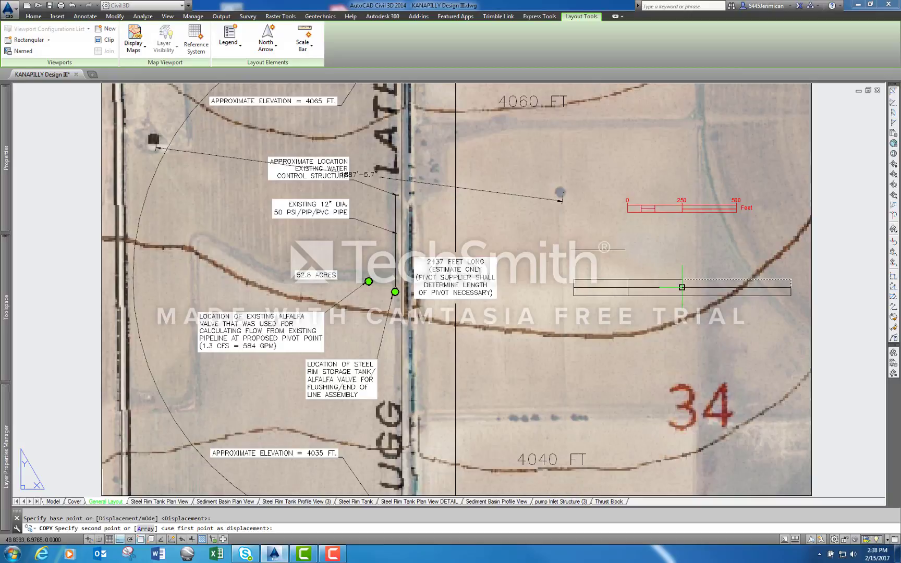
{"action": "key", "text": "Escape"}
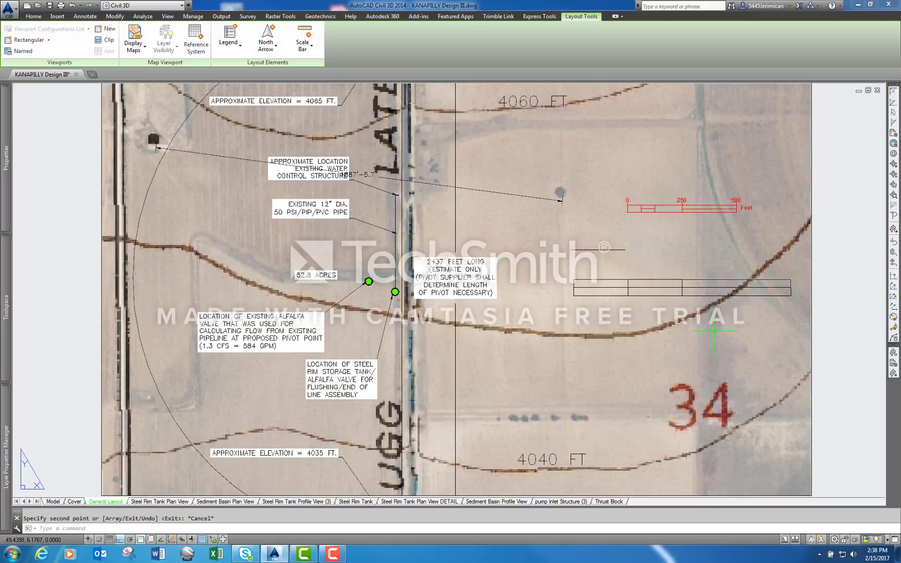
Fill the upper-left, lower-middle and upper-right cells of the drawn bar with a solid black hatch.
{"action": "type", "text": "hatch"}
{"action": "key", "text": "Return"}
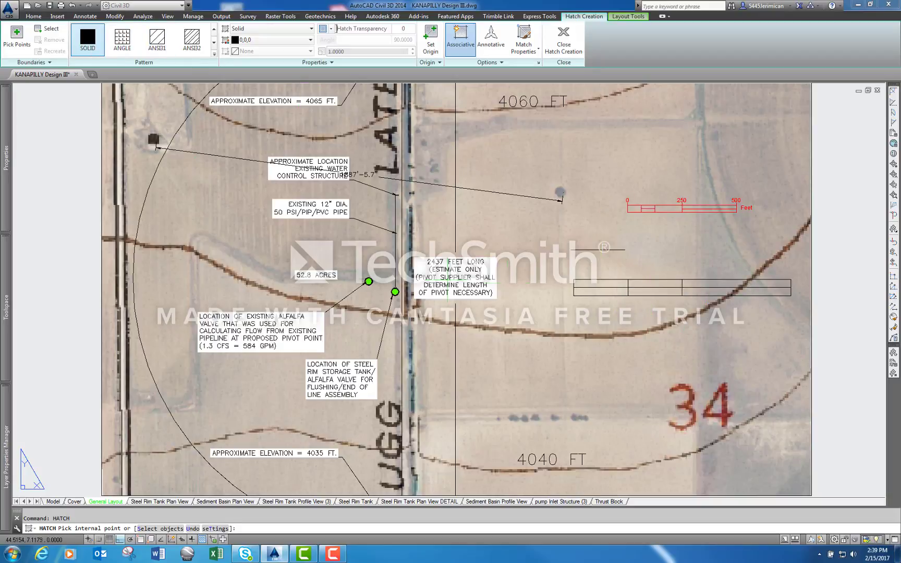
{"action": "left_click", "coordinate": [602, 283]}
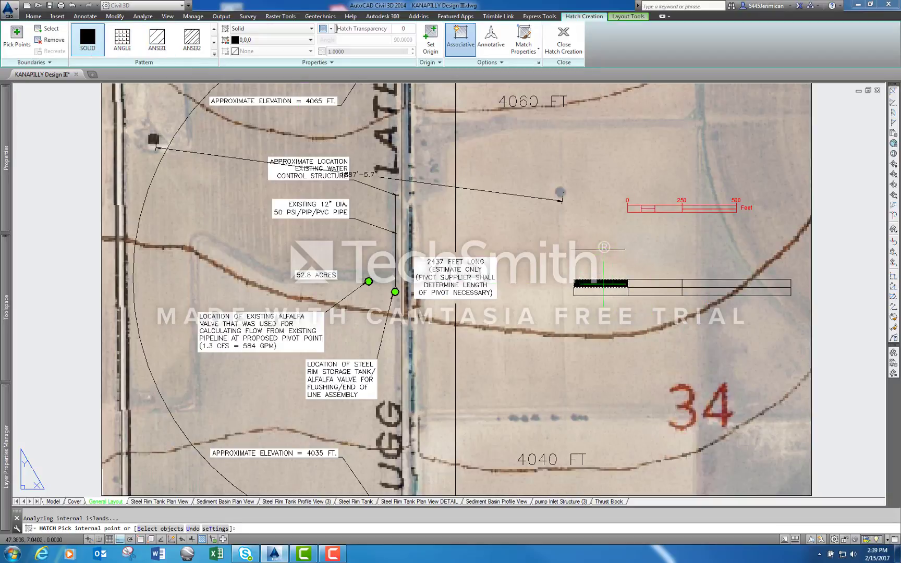
{"action": "left_click", "coordinate": [654, 292]}
{"action": "left_click", "coordinate": [705, 286]}
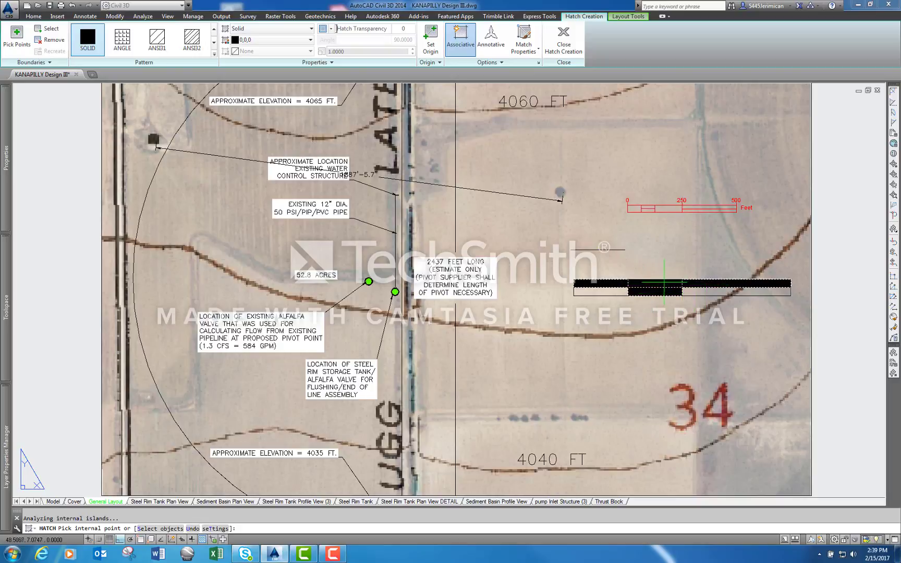
{"action": "key", "text": "Return"}
Add a multiline text label reading 250' below the left end of the drawn scale bar.
{"action": "type", "text": "mtext"}
{"action": "key", "text": "Return"}
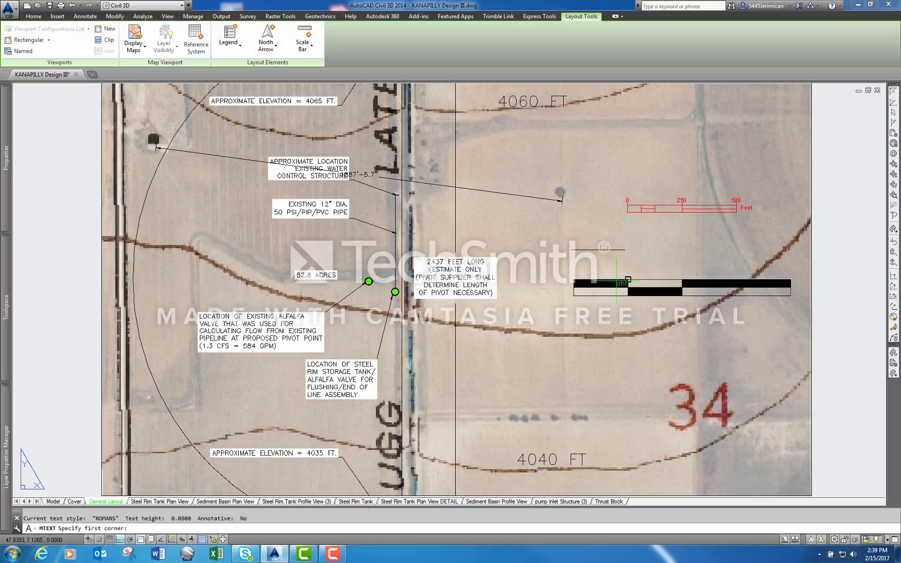
{"action": "left_click", "coordinate": [567, 343]}
{"action": "left_click", "coordinate": [640, 367]}
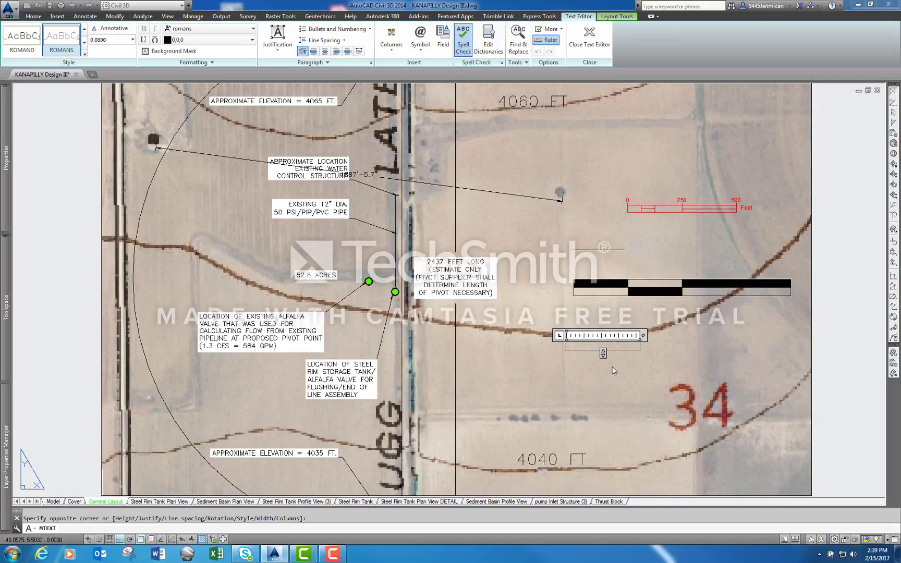
{"action": "type", "text": "250'"}
{"action": "left_click", "coordinate": [608, 373]}
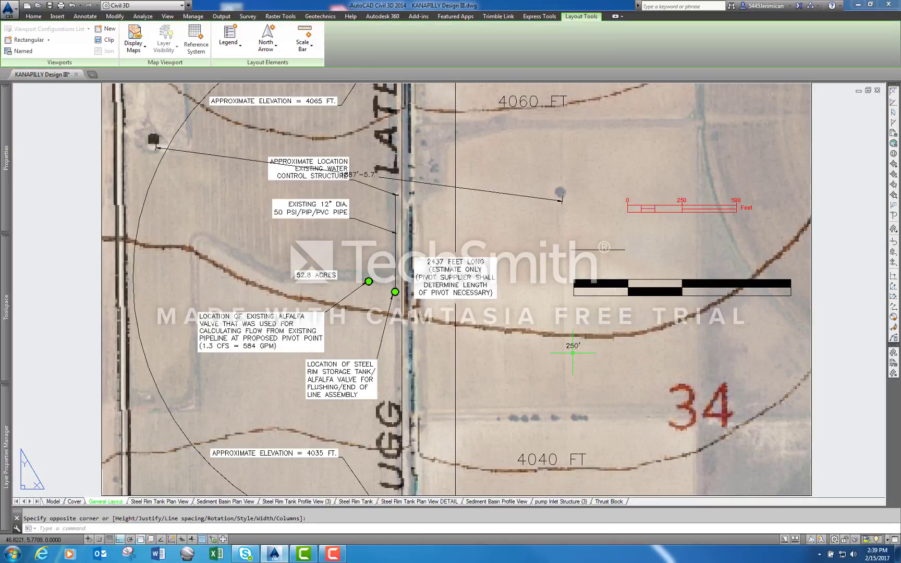
Move the 250' label to just above the left end of the drawn bar, with Ortho and Object Snap off.
{"action": "type", "text": "m"}
{"action": "key", "text": "Return"}
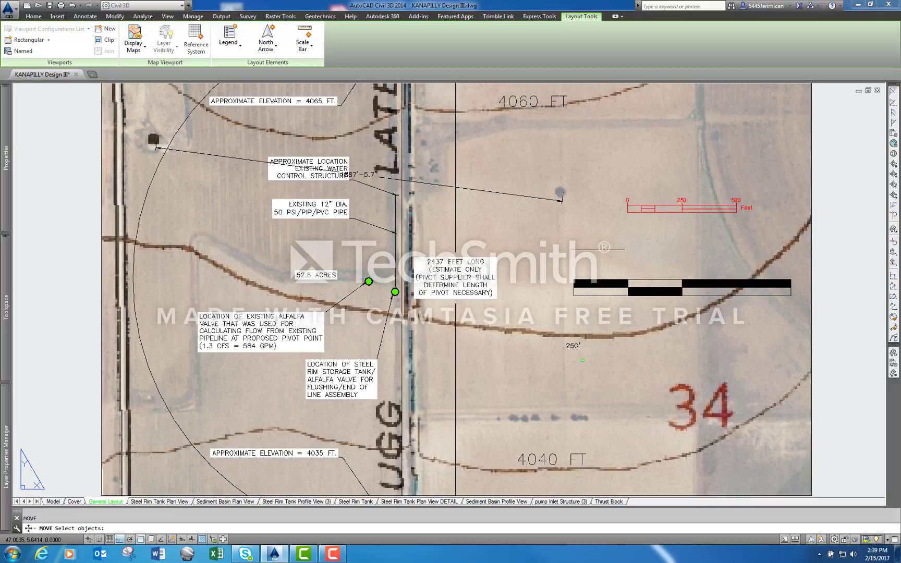
{"action": "left_click", "coordinate": [576, 346]}
{"action": "key", "text": "Return"}
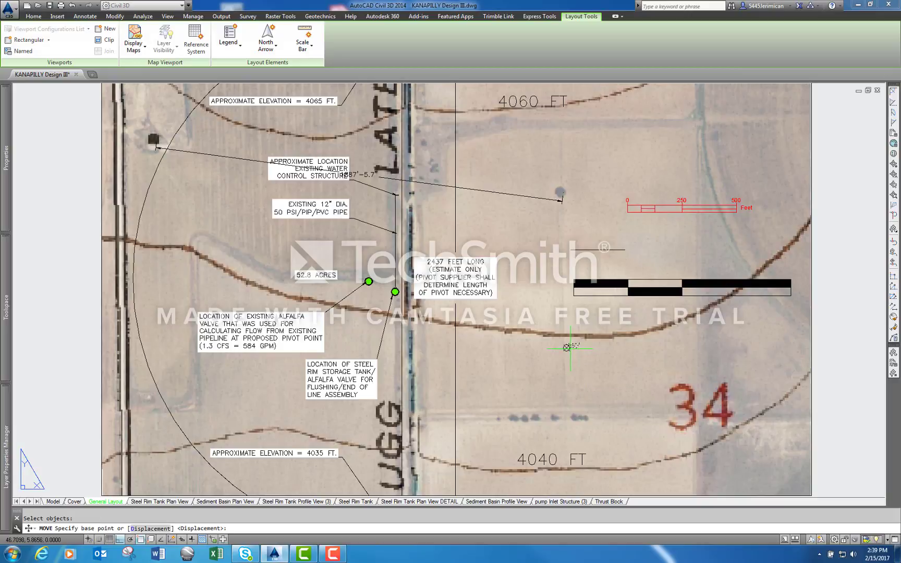
{"action": "left_click", "coordinate": [568, 348]}
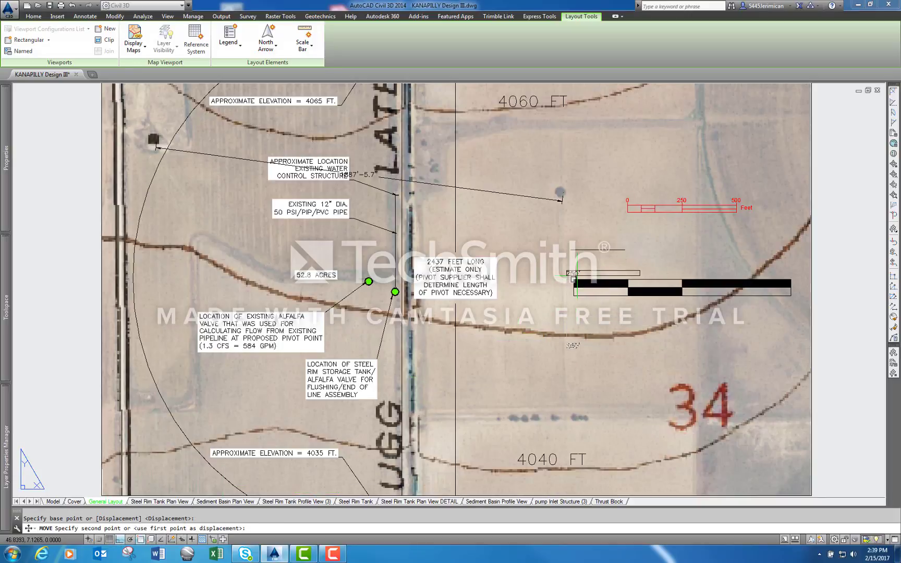
{"action": "left_click", "coordinate": [120, 539]}
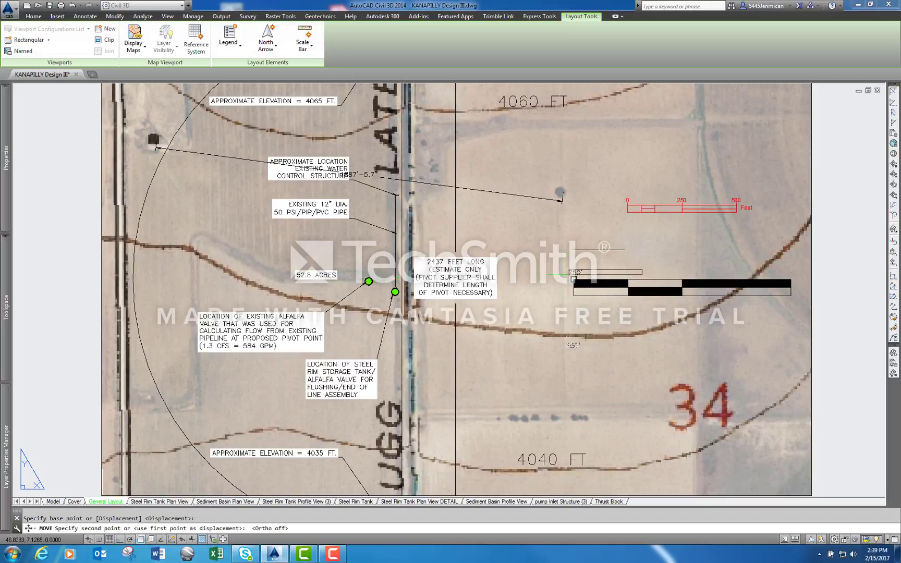
{"action": "left_click", "coordinate": [141, 540]}
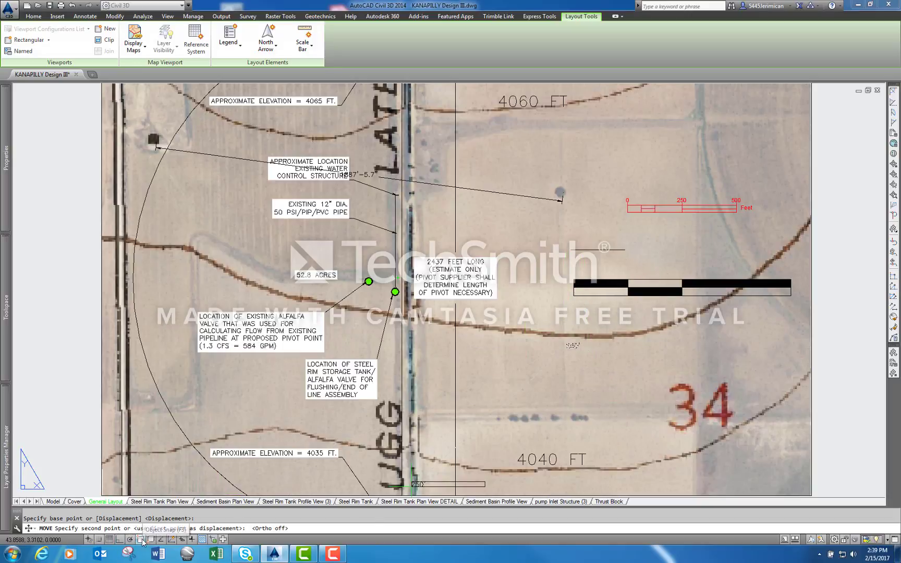
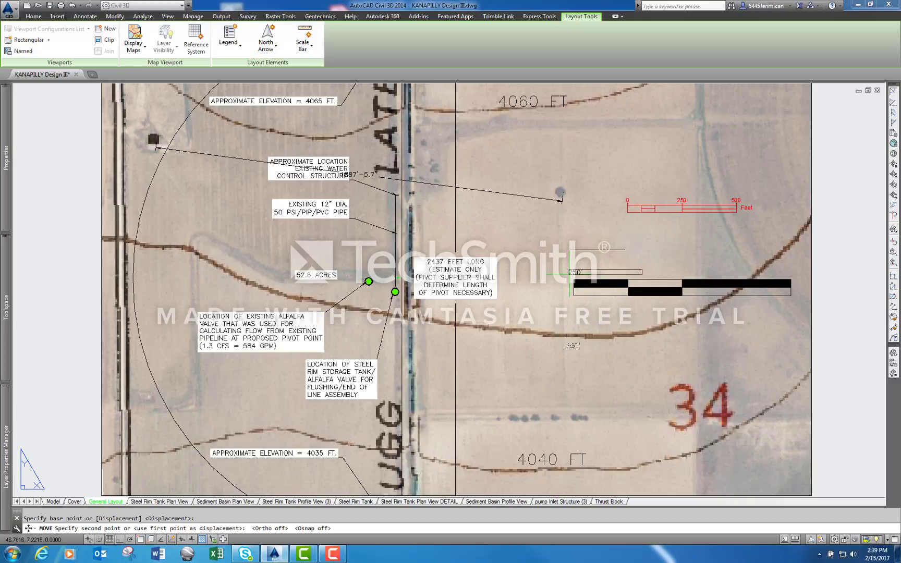
{"action": "left_click", "coordinate": [569, 273]}
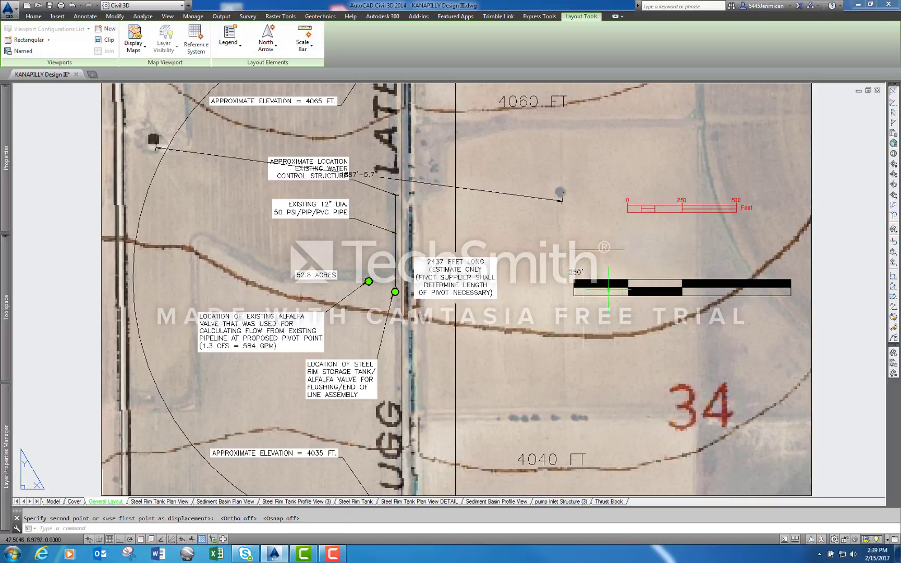
{"action": "key", "text": "Escape"}
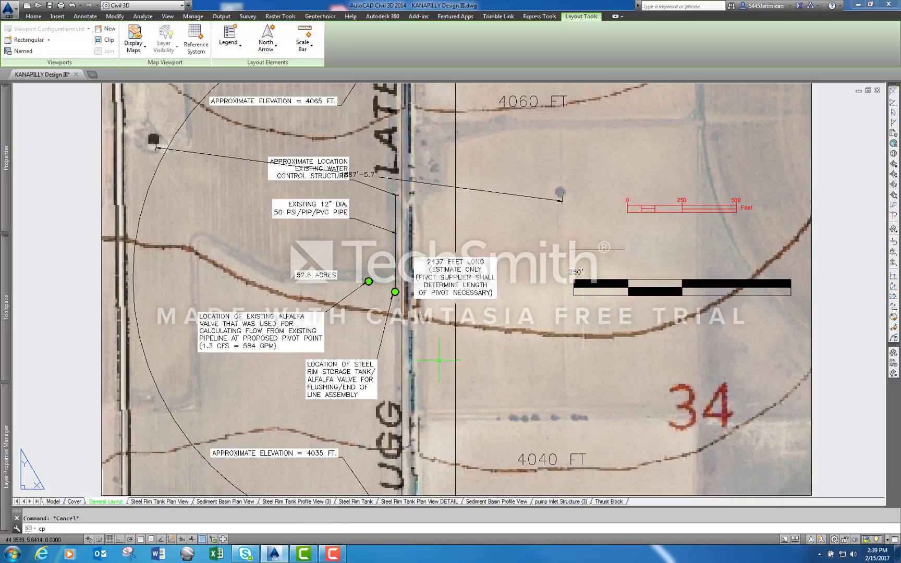
With Ortho on, copy the 250' label above both inner divisions and the right end, then with Ortho off place one below the bar.
{"action": "type", "text": "cp"}
{"action": "key", "text": "Return"}
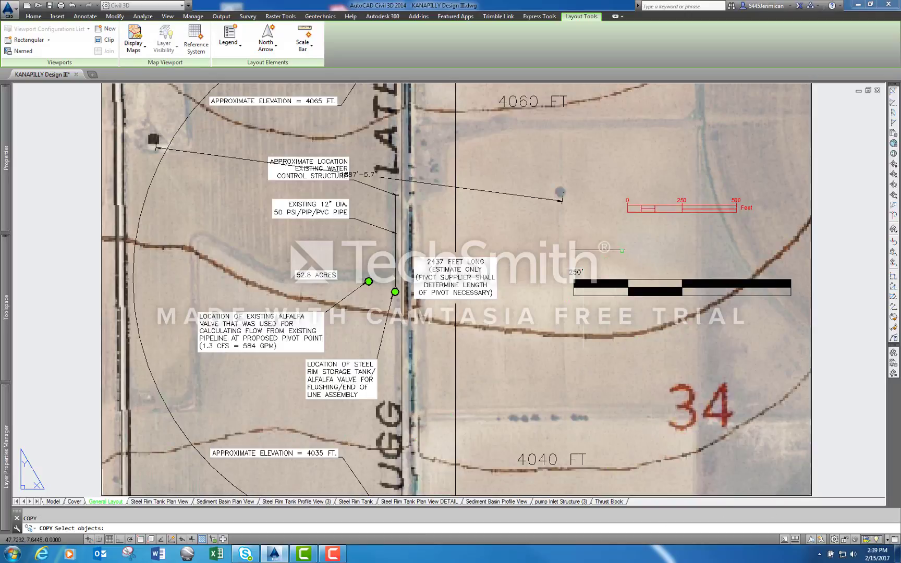
{"action": "left_click", "coordinate": [576, 272]}
{"action": "key", "text": "Return"}
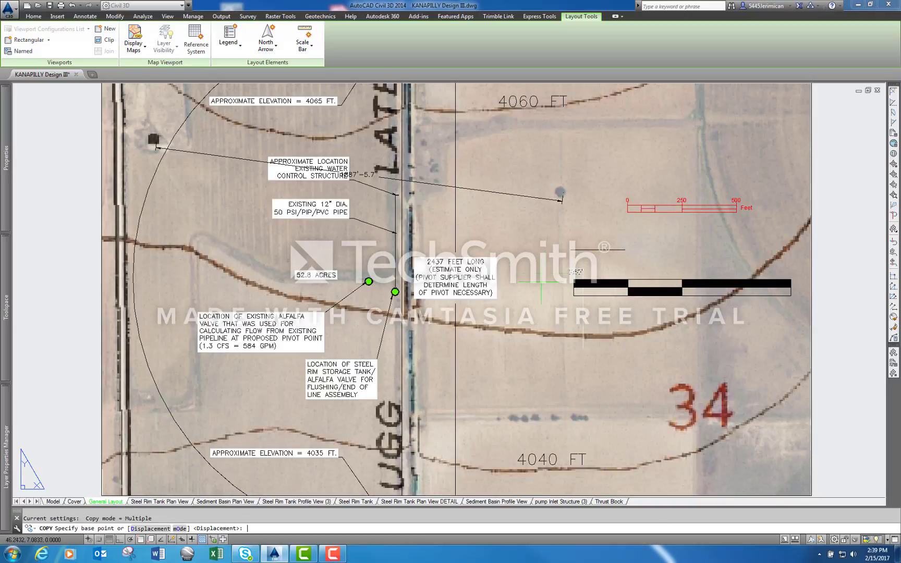
{"action": "left_click", "coordinate": [121, 539]}
{"action": "left_click", "coordinate": [569, 275]}
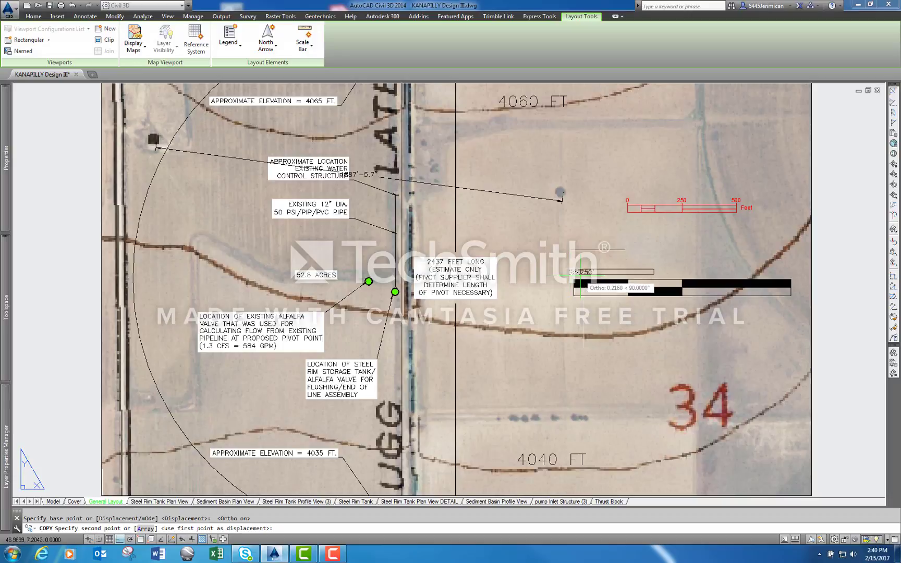
{"action": "left_click", "coordinate": [627, 275]}
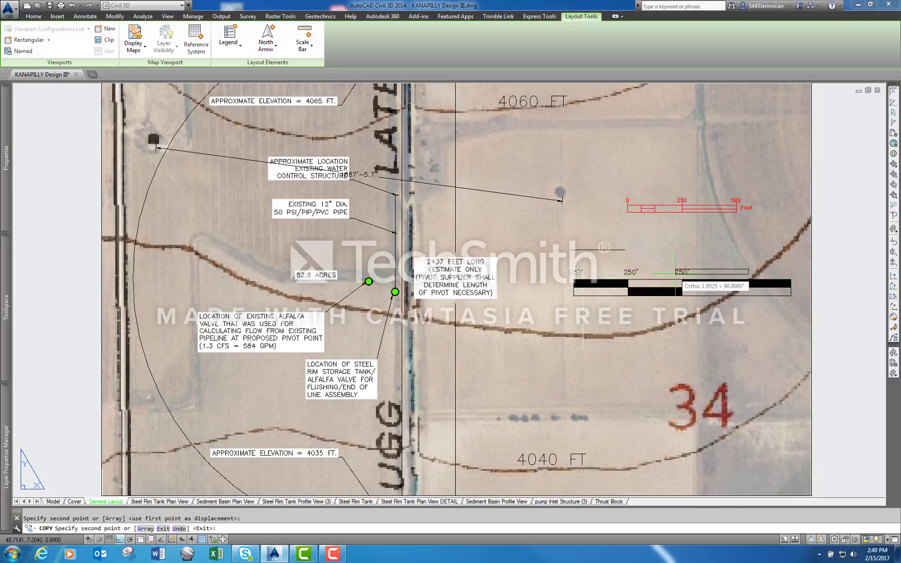
{"action": "left_click", "coordinate": [681, 276]}
{"action": "left_click", "coordinate": [736, 275]}
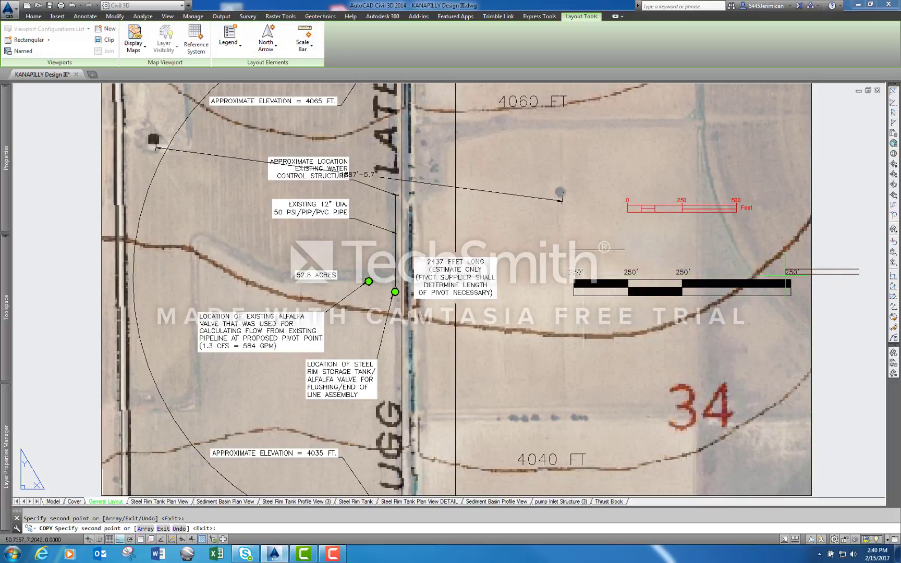
{"action": "left_click", "coordinate": [119, 540]}
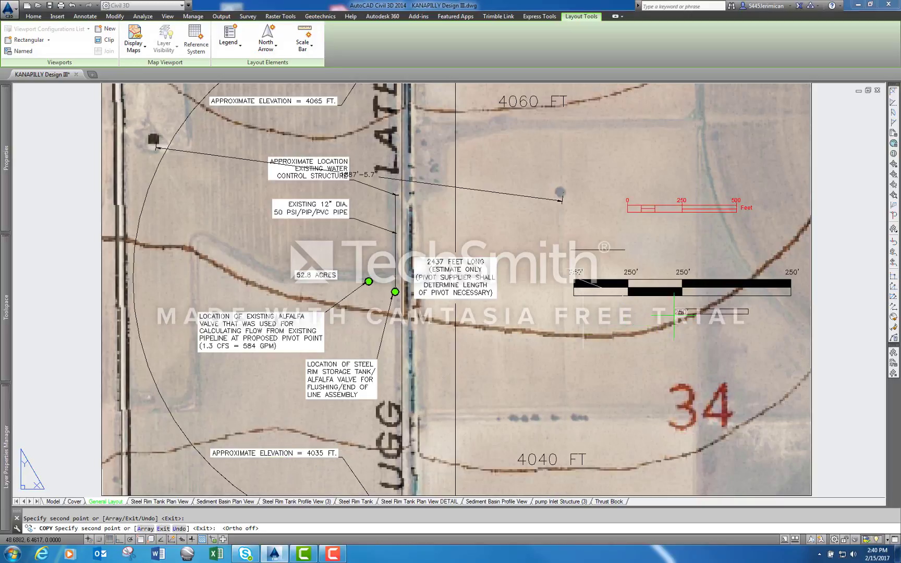
{"action": "key", "text": "Escape"}
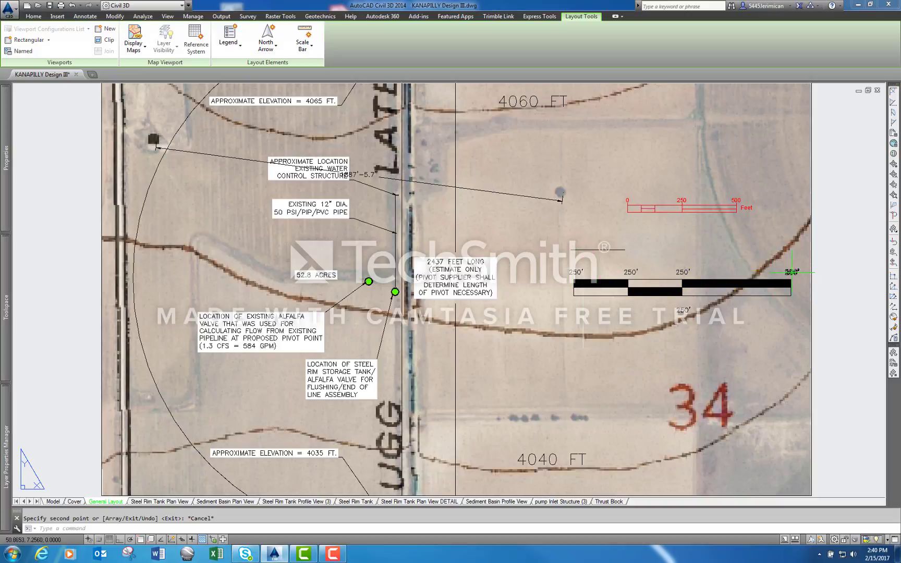
Change the leftmost label above the bar to 500' and the label above the second inner division to 0.
{"action": "double_click", "coordinate": [577, 271]}
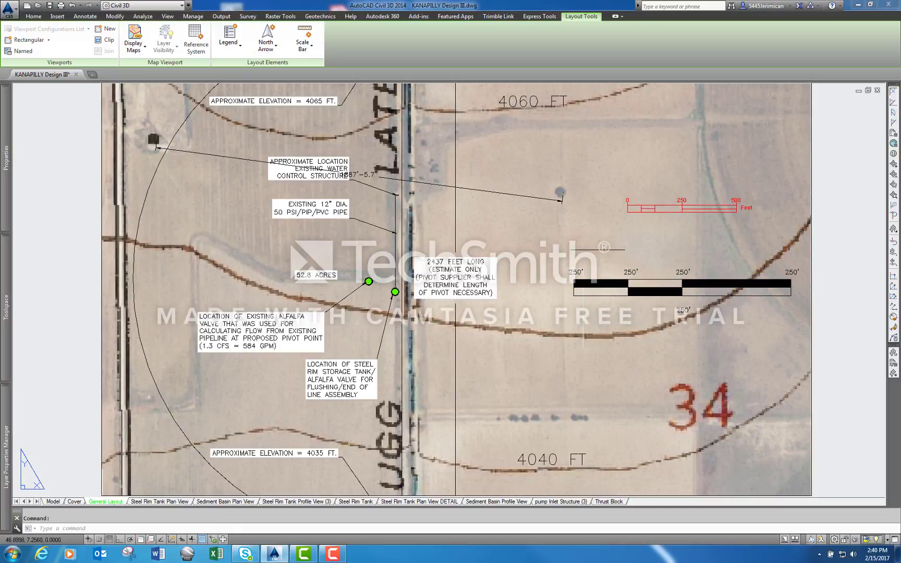
{"action": "left_click_drag", "start_coordinate": [589, 272], "coordinate": [564, 276]}
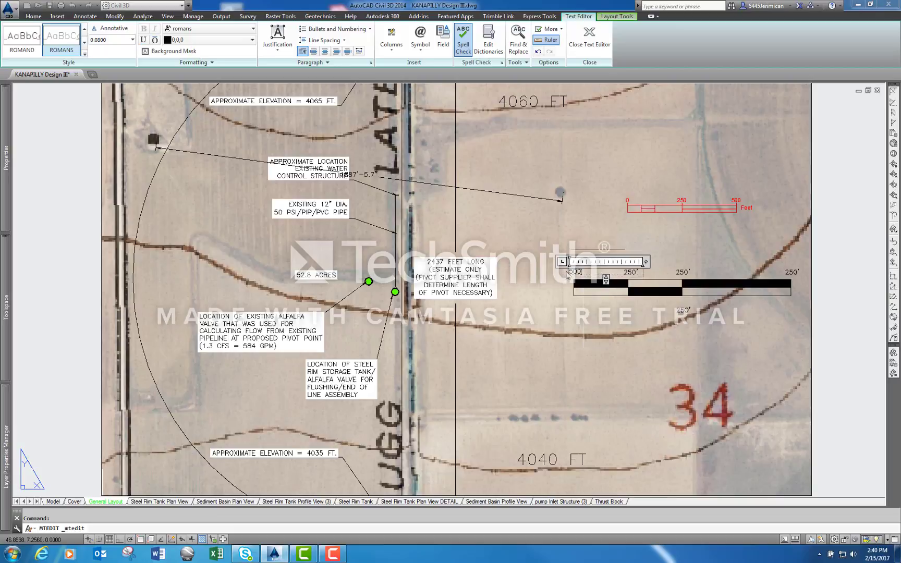
{"action": "left_click", "coordinate": [645, 273]}
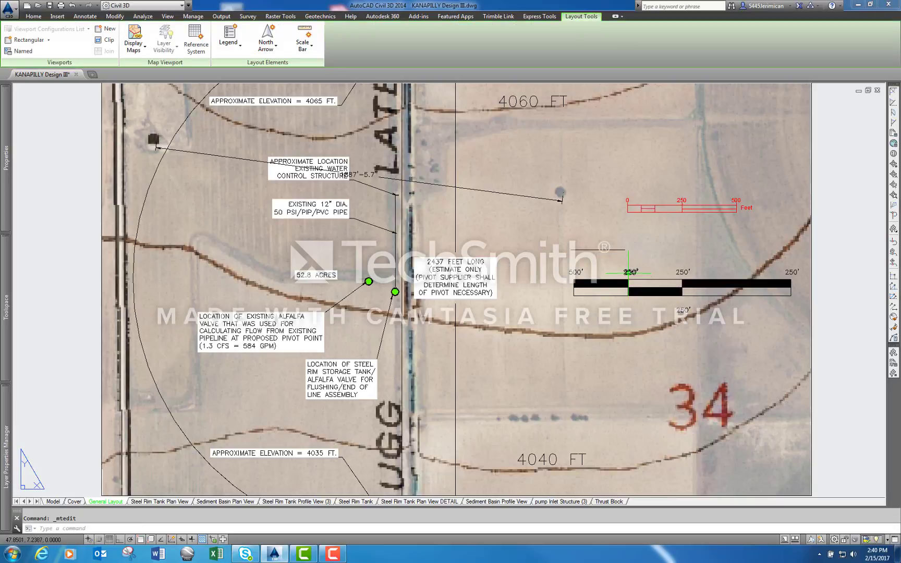
{"action": "double_click", "coordinate": [681, 272]}
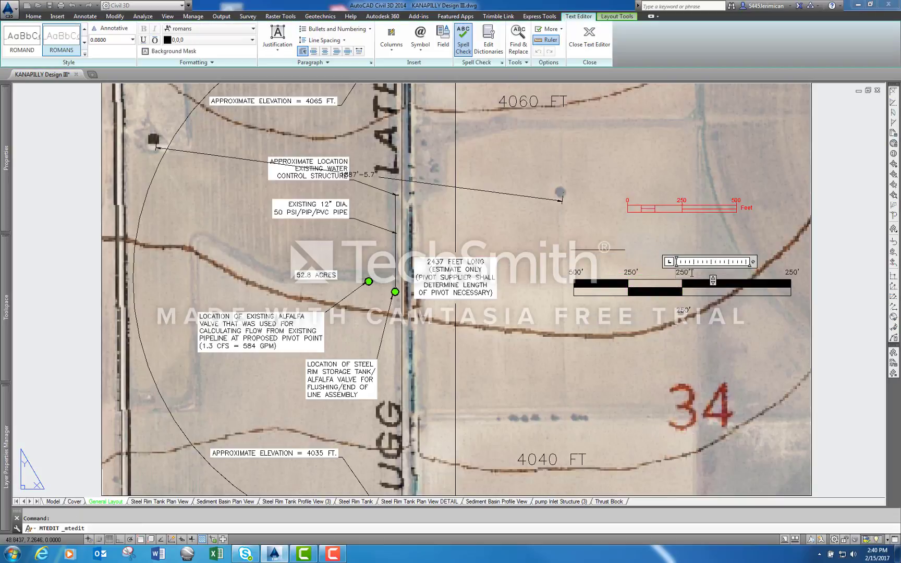
{"action": "type", "text": "0"}
{"action": "left_click", "coordinate": [799, 276]}
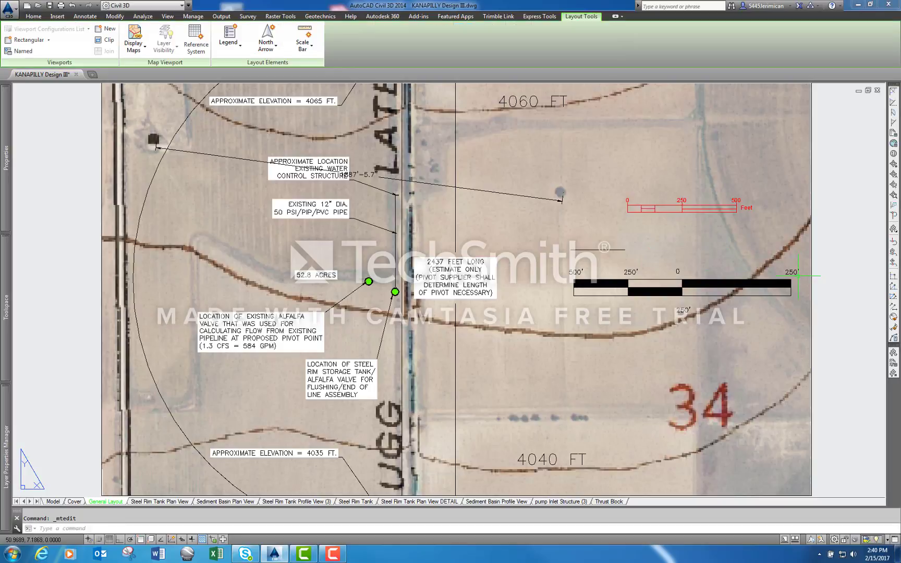
Change the label above the right end of the drawn bar to 500'.
{"action": "double_click", "coordinate": [795, 272]}
{"action": "key", "text": "BackSpace"}
{"action": "key", "text": "BackSpace"}
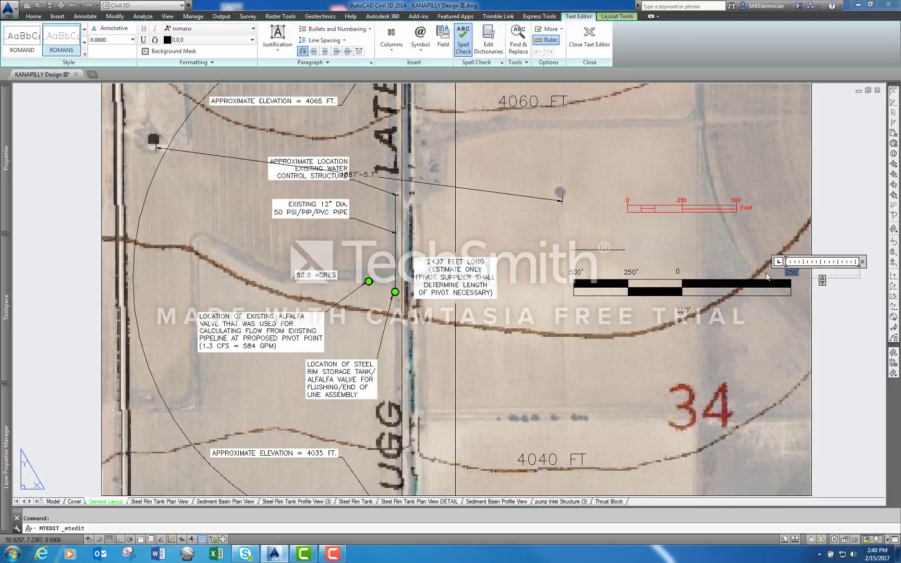
{"action": "key", "text": "BackSpace"}
{"action": "key", "text": "BackSpace"}
{"action": "key", "text": "BackSpace"}
{"action": "type", "text": "500'"}
{"action": "left_click", "coordinate": [761, 312]}
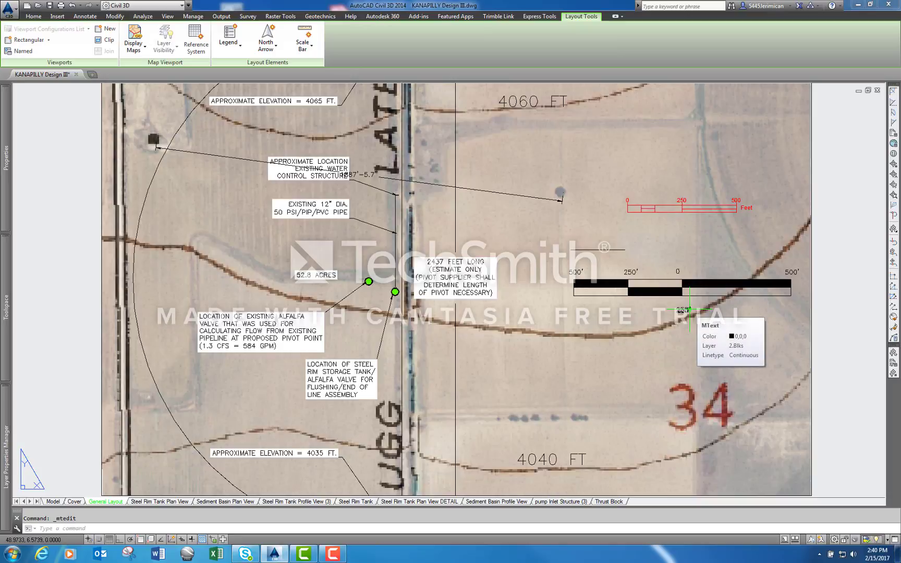
Replace the text of the label below the bar with SCALE IN FEET.
{"action": "double_click", "coordinate": [690, 310]}
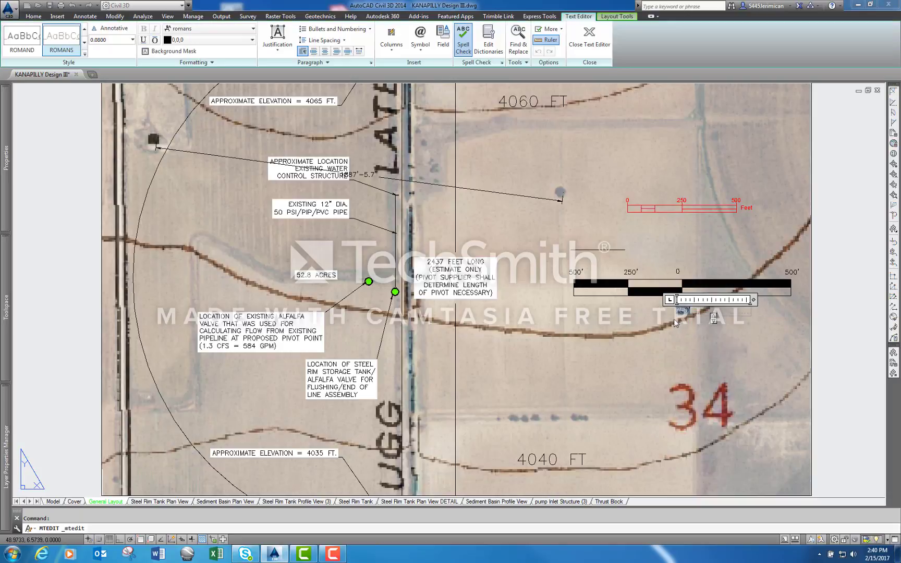
{"action": "type", "text": "500'"}
{"action": "left_click", "coordinate": [681, 365]}
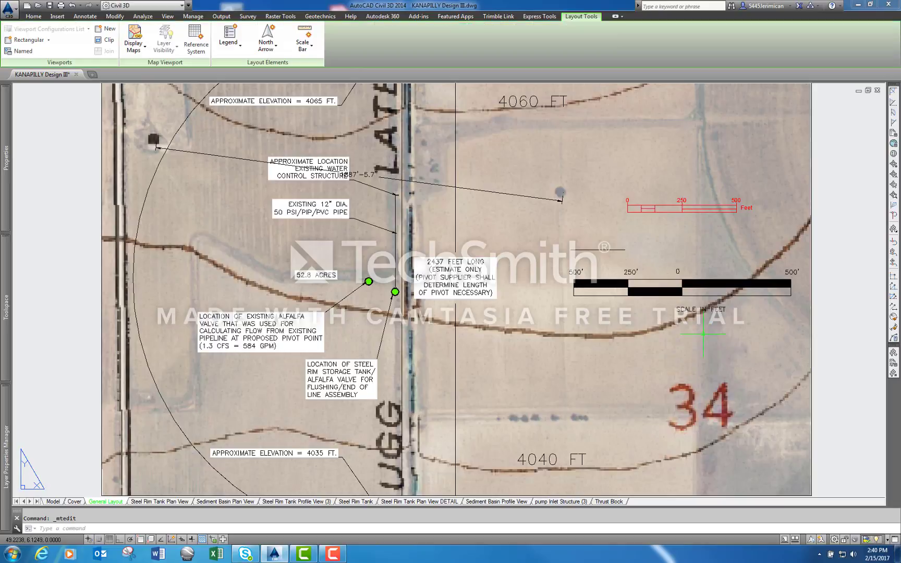
Move the drawn scale bar with all its labels down and to the left, just above the 4040 FT contour label.
{"action": "type", "text": "move"}
{"action": "key", "text": "Return"}
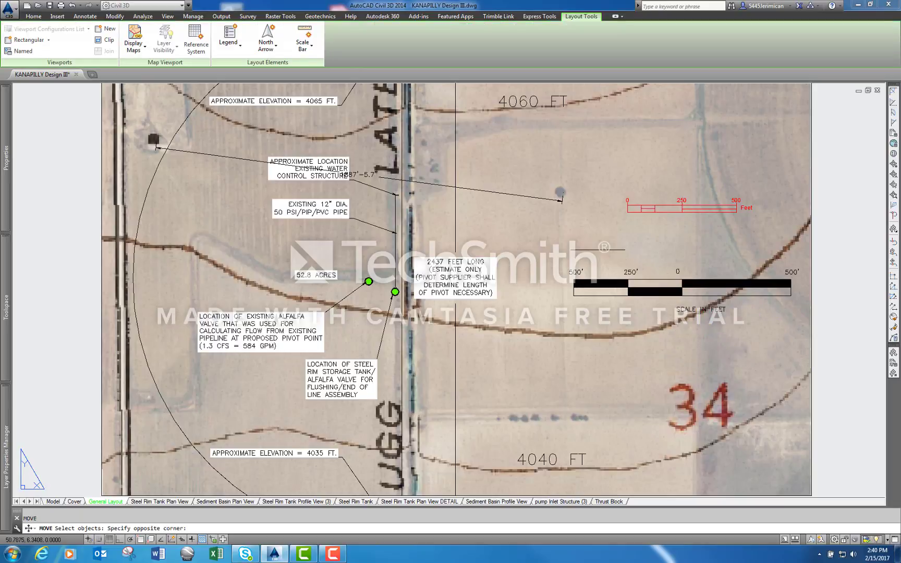
{"action": "left_click", "coordinate": [789, 322]}
{"action": "left_click", "coordinate": [559, 264]}
{"action": "key", "text": "Return"}
{"action": "left_click", "coordinate": [654, 296]}
{"action": "scroll", "coordinate": [652, 350], "scroll_direction": "down", "scroll_amount": 5}
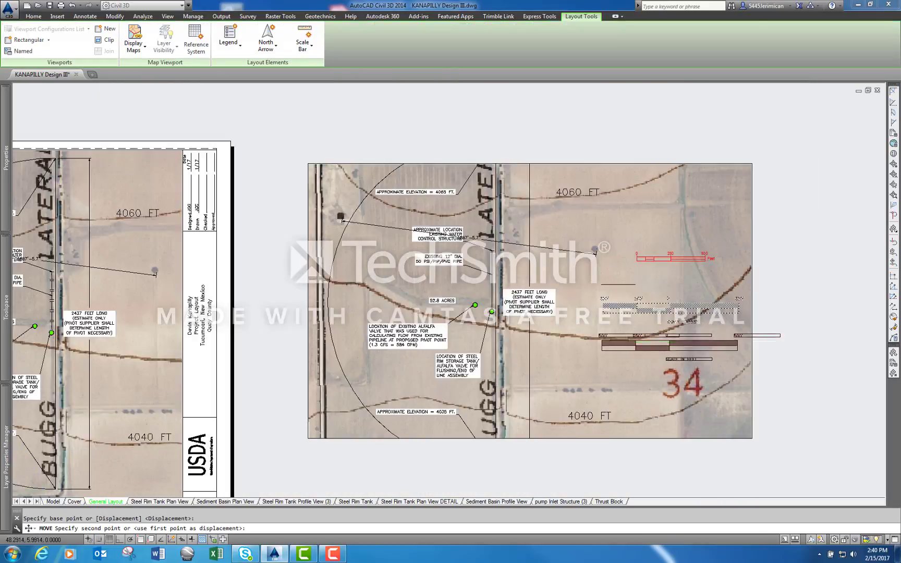
{"action": "key", "text": "Escape"}
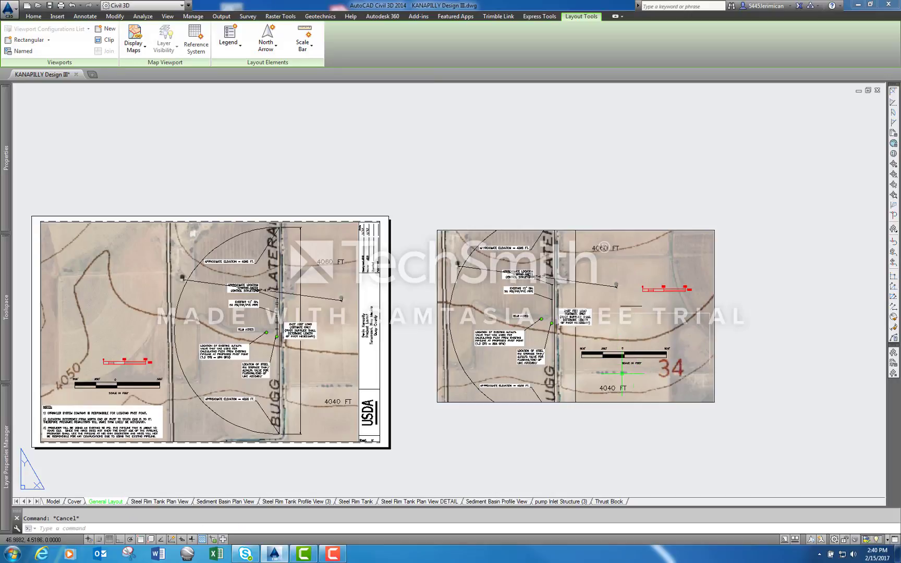
{"action": "scroll", "coordinate": [593, 347], "scroll_direction": "up", "scroll_amount": 5}
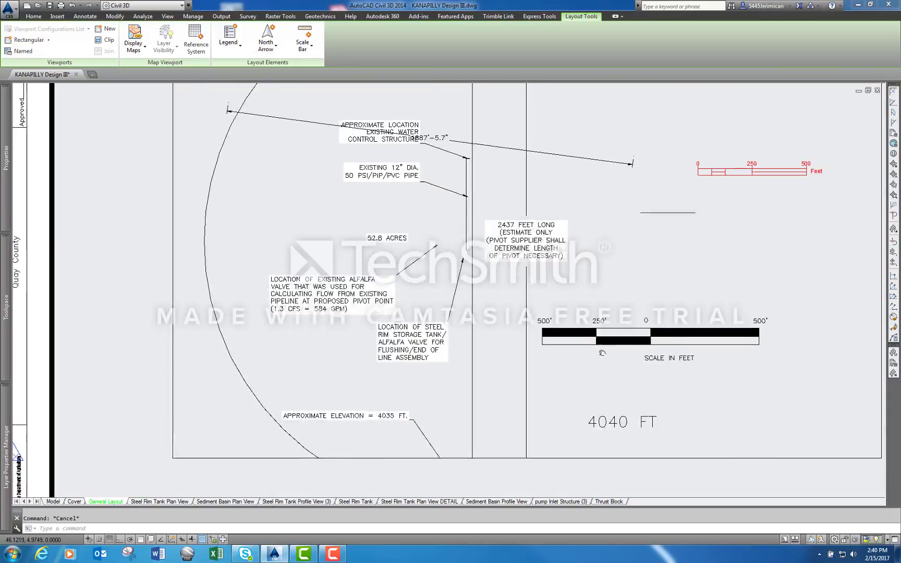
{"action": "scroll", "coordinate": [571, 345], "scroll_direction": "down", "scroll_amount": 3}
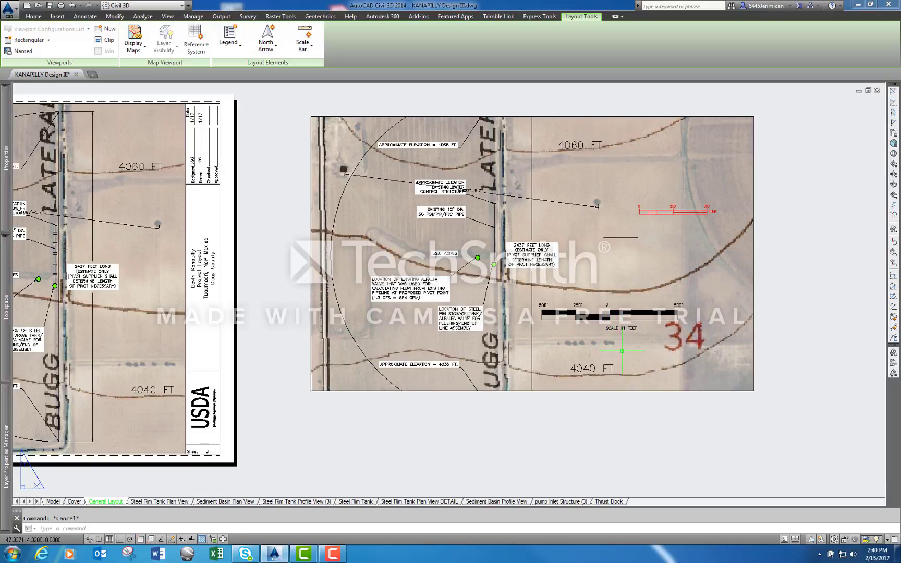
{"action": "middle_click_drag", "start_coordinate": [617, 440], "coordinate": [765, 439]}
{"action": "mouse_move", "coordinate": [699, 443]}
{"action": "middle_mouse_down"}
{"action": "mouse_move", "coordinate": [788, 434]}
{"action": "mouse_move", "coordinate": [652, 427]}
{"action": "middle_mouse_up"}
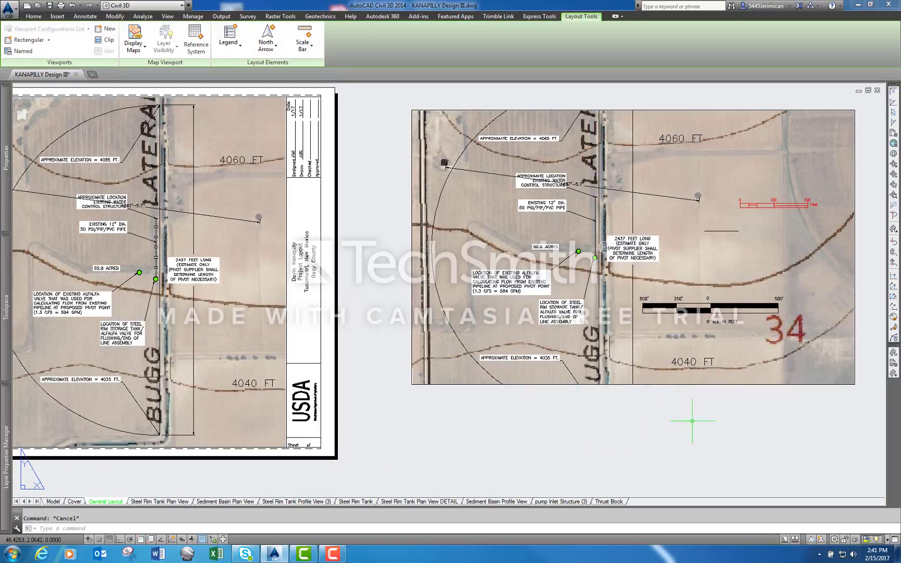
{"action": "mouse_move", "coordinate": [6, 308]}
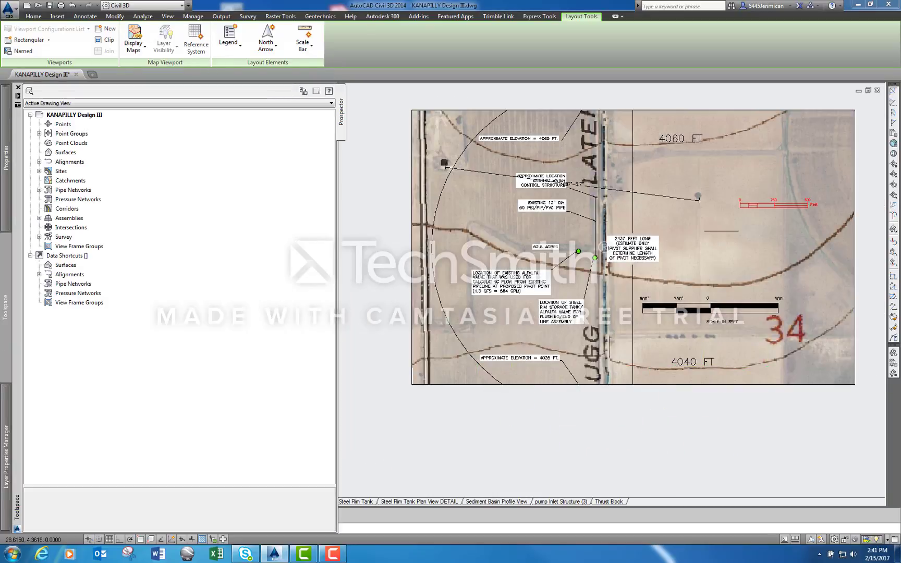